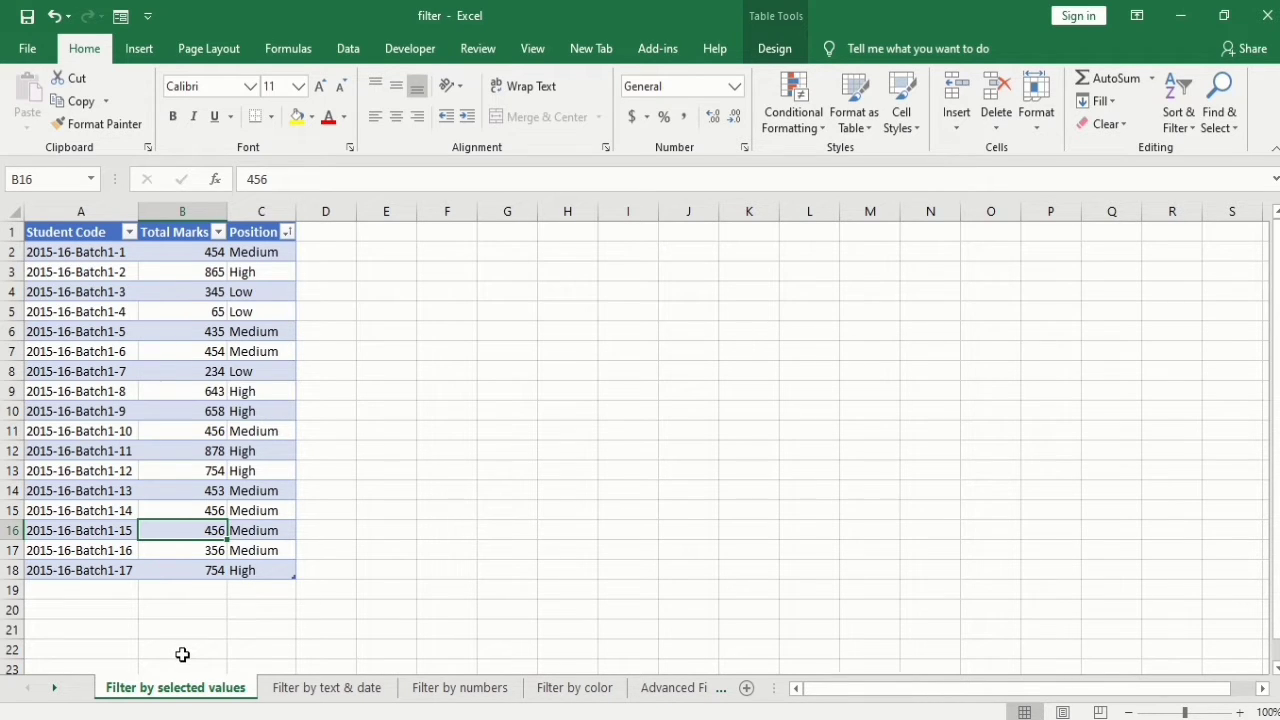
Step: Filter the Position column to show only the rows with the value High
click(256, 294)
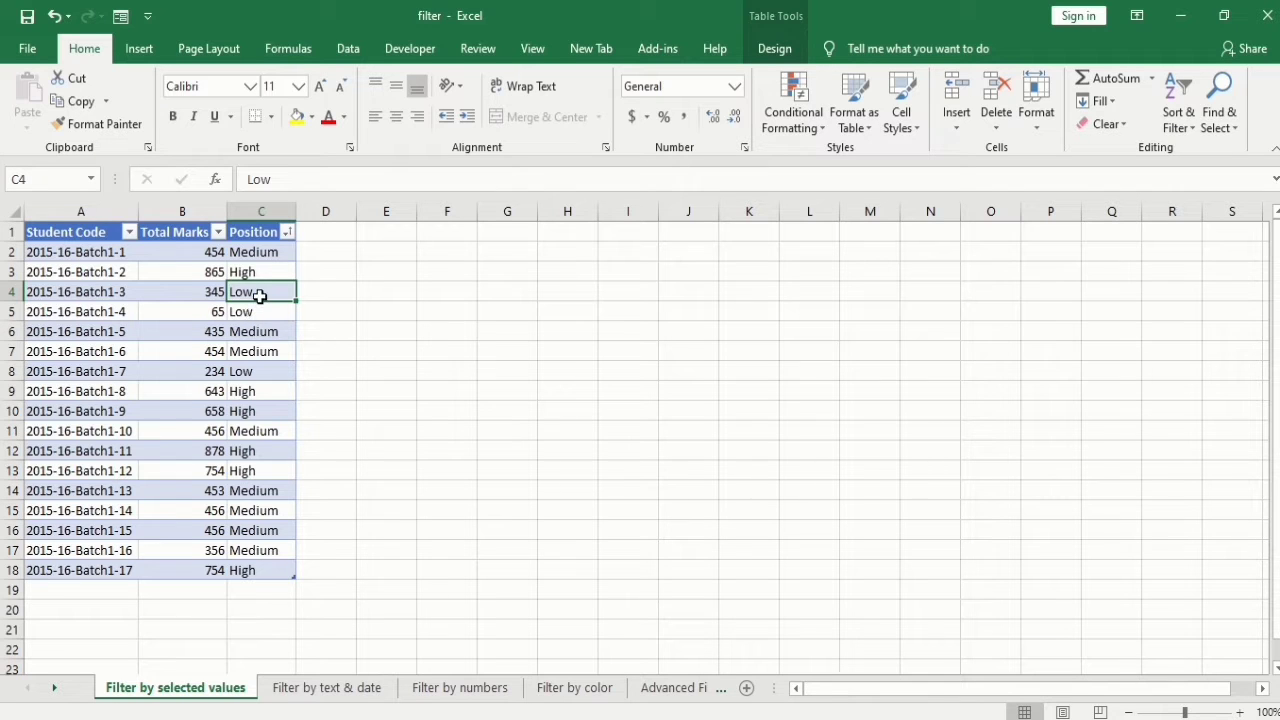
click(287, 233)
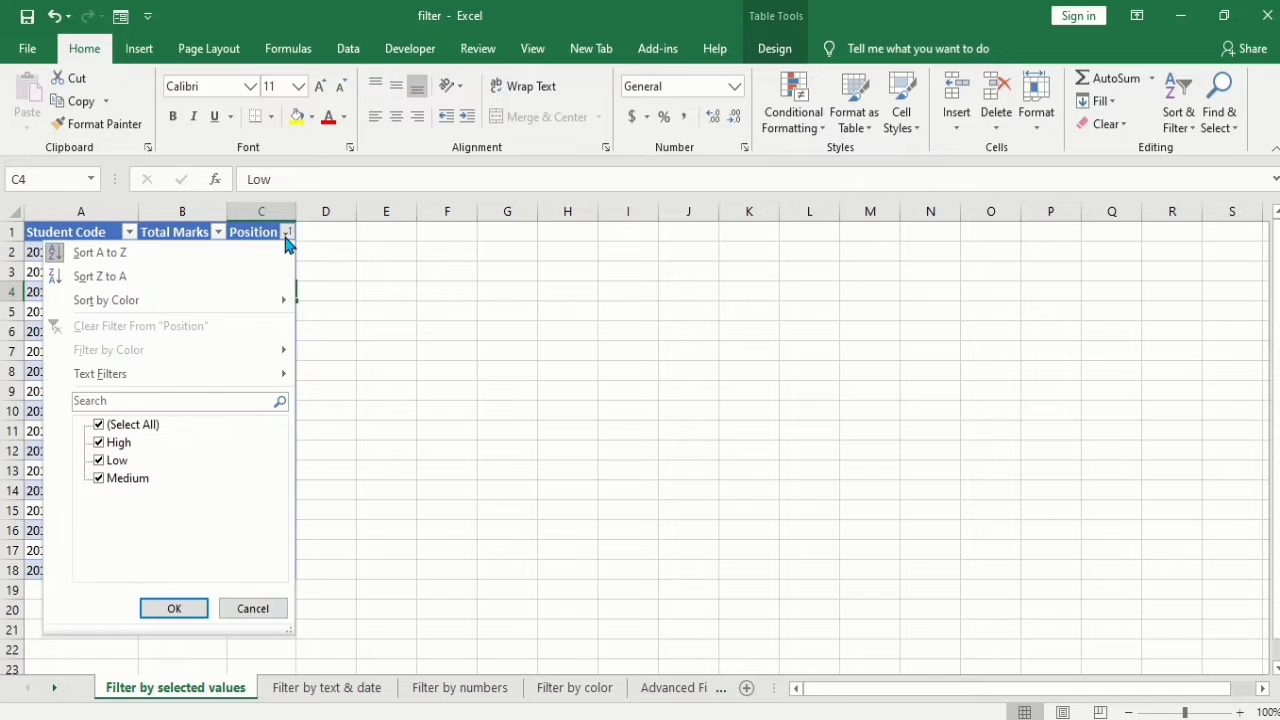
click(101, 427)
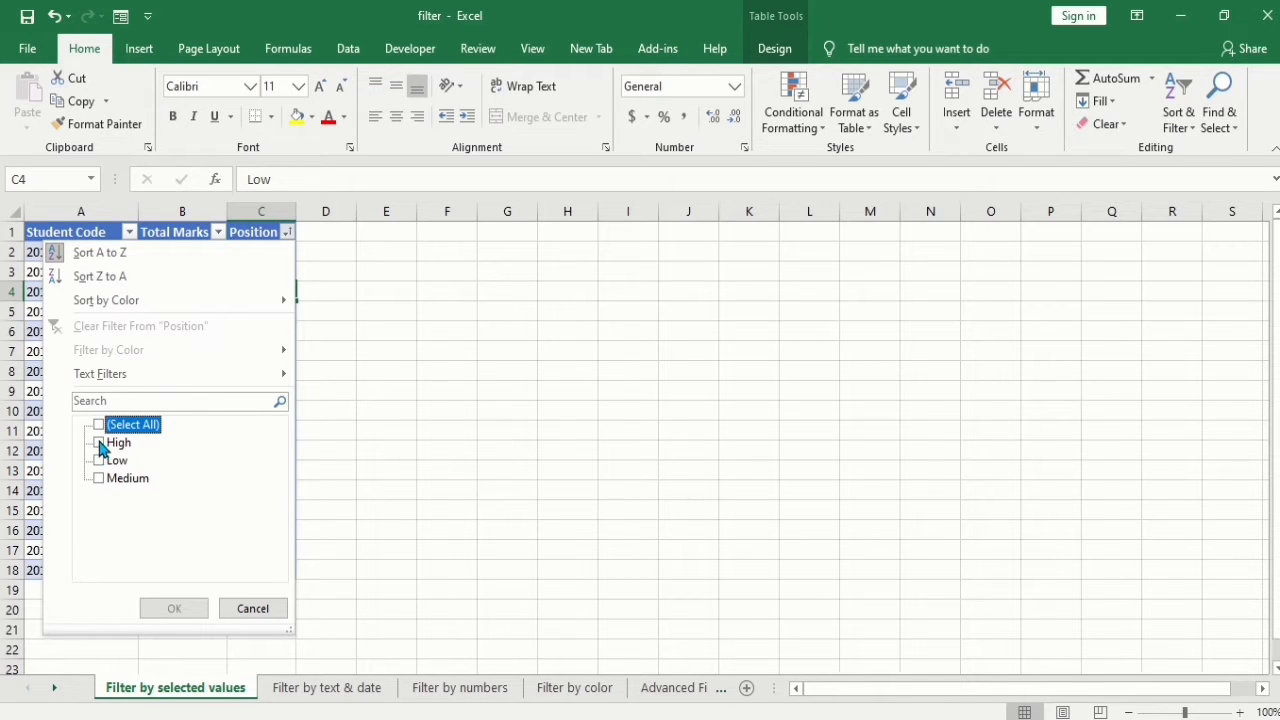
click(99, 442)
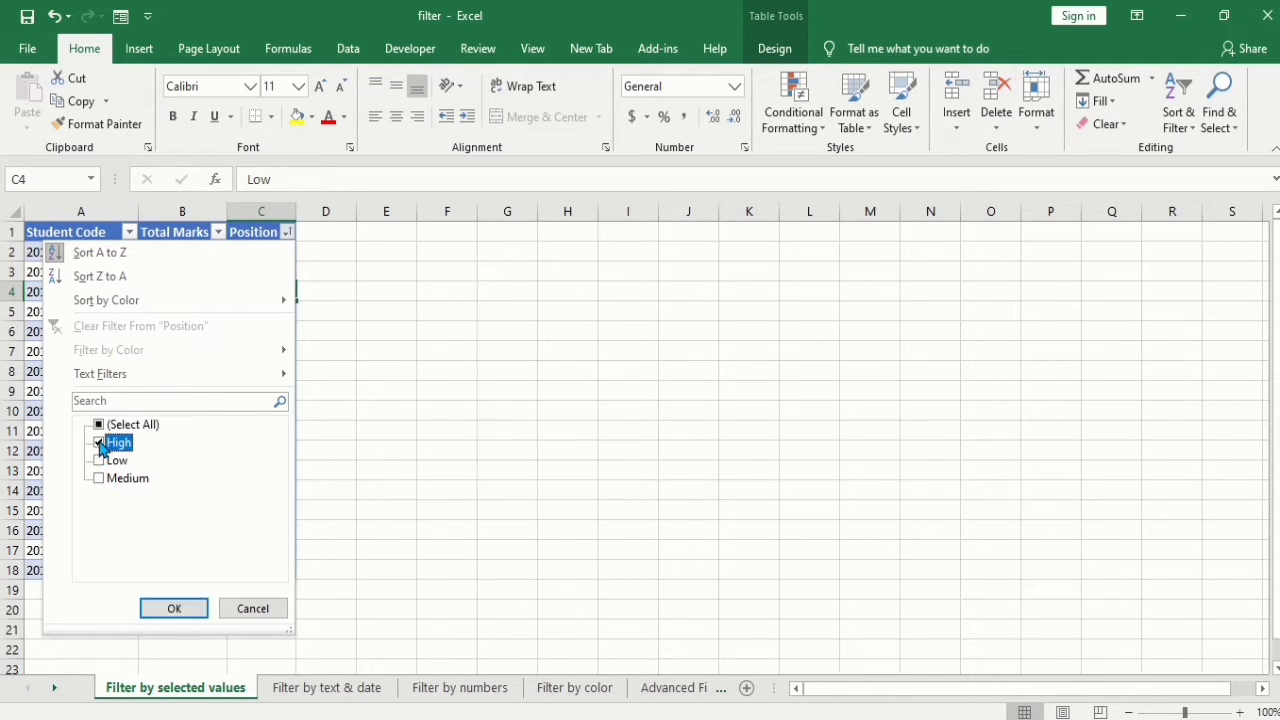
click(172, 610)
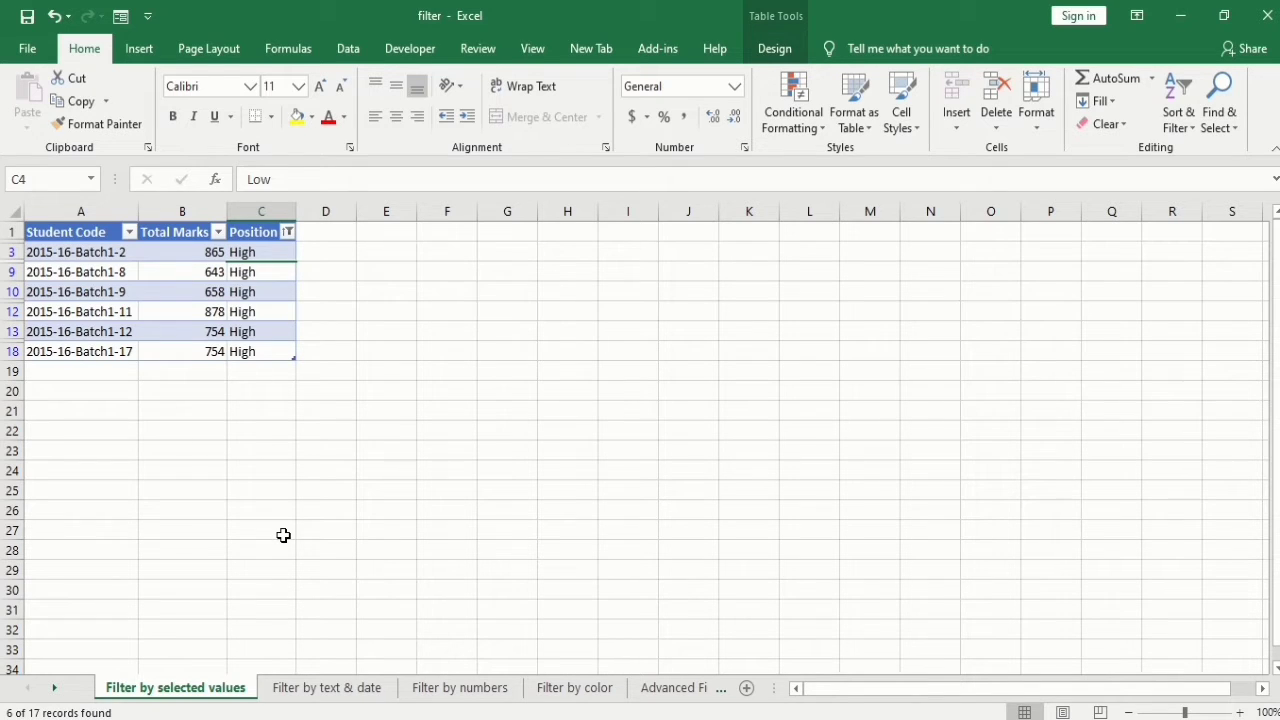
Step: On the "Filter by text & date" sheet, filter the Title column to rows containing "Manager"
click(328, 688)
click(301, 305)
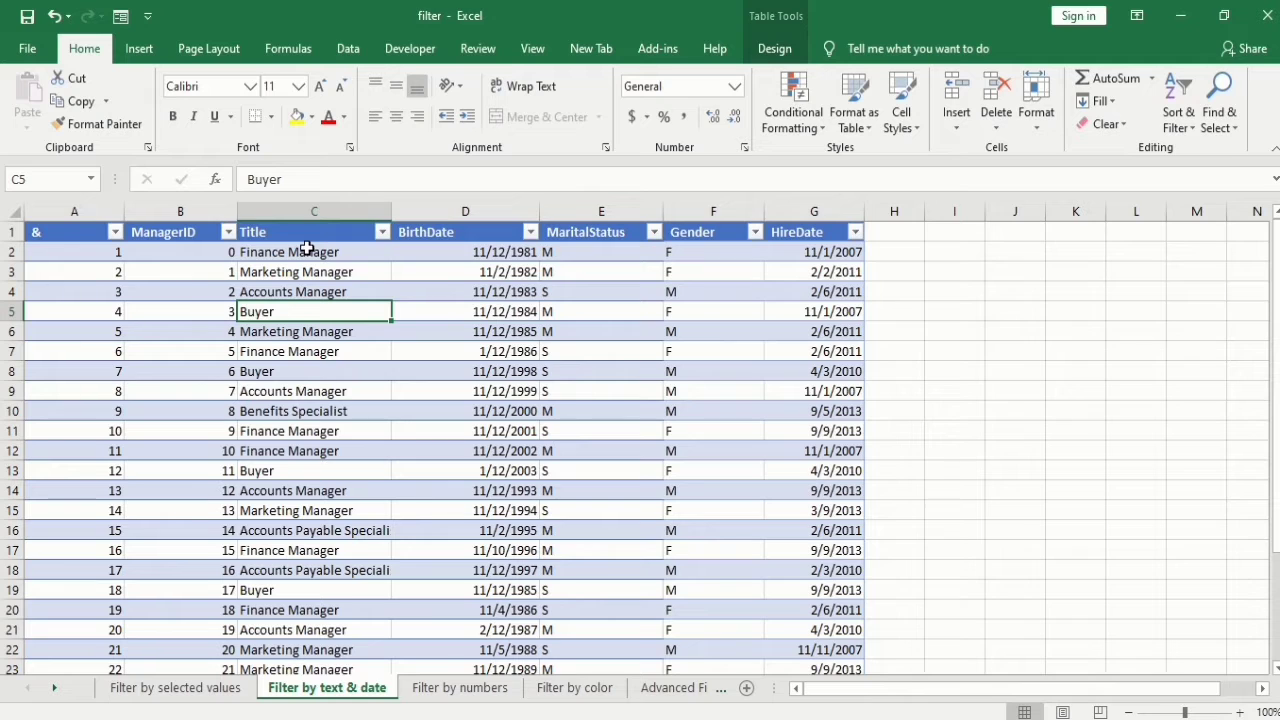
click(381, 233)
mouse_move(297, 373)
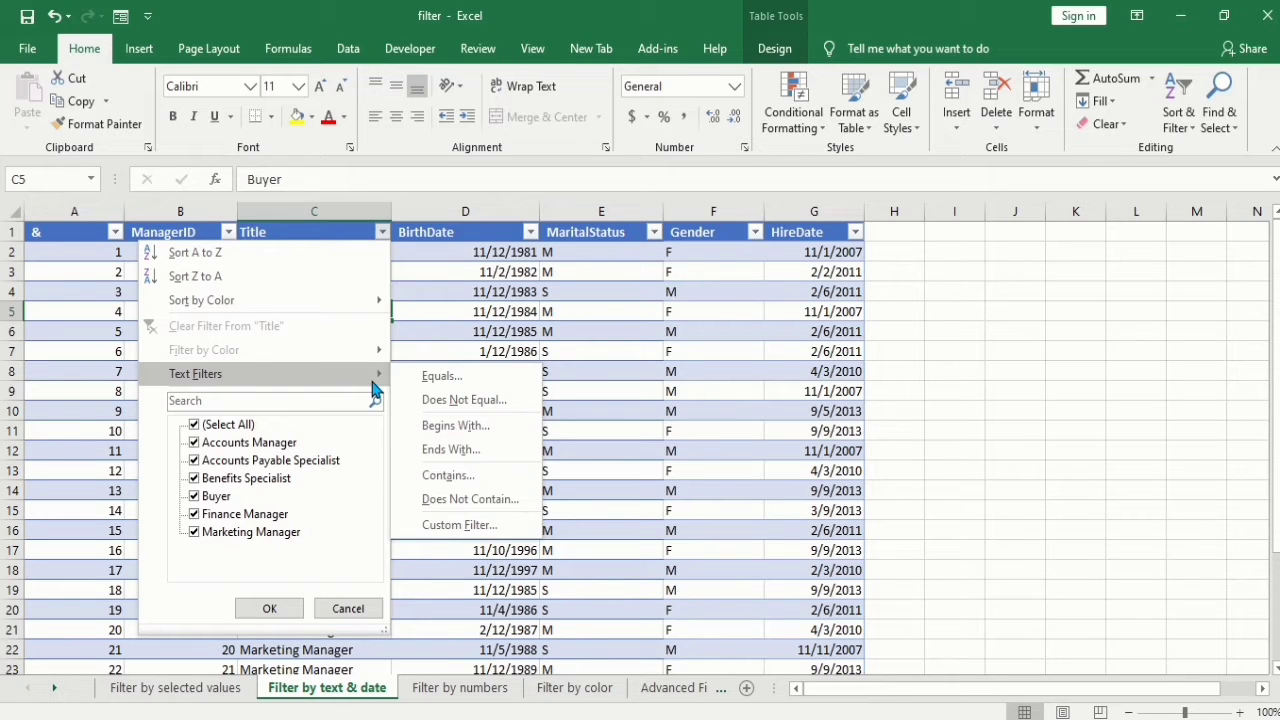
click(447, 478)
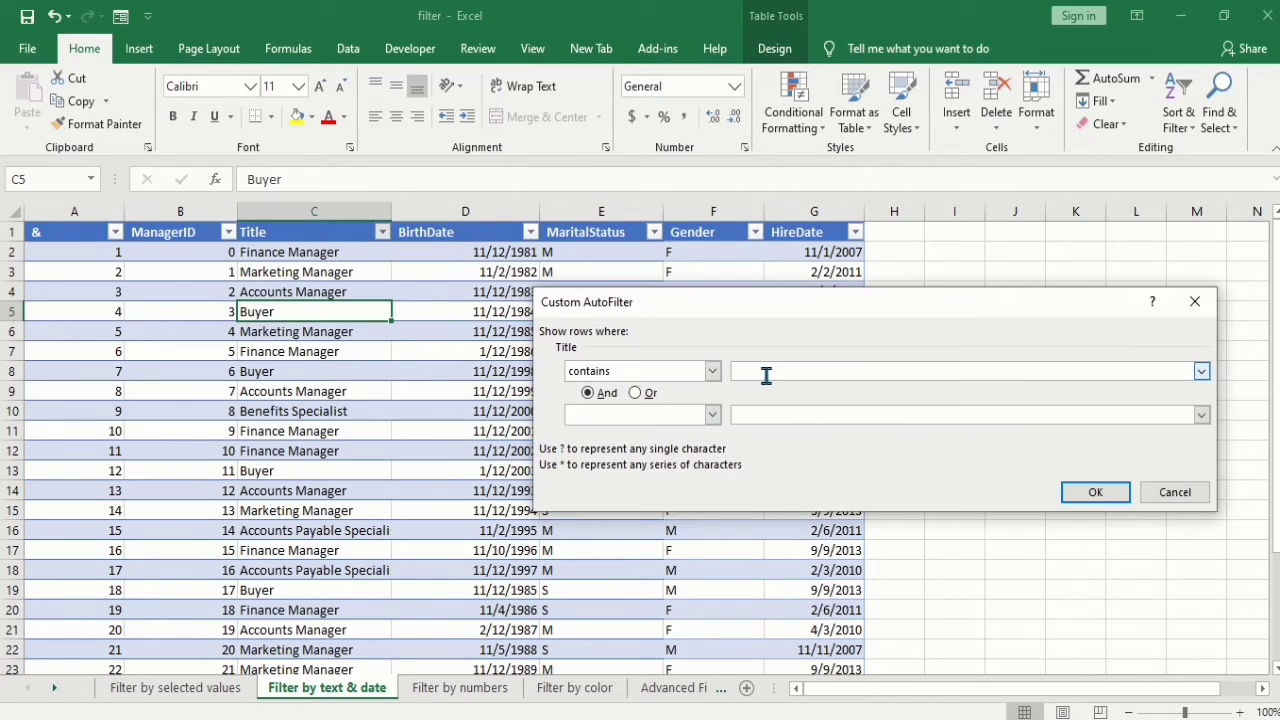
text(Manager)
click(1088, 489)
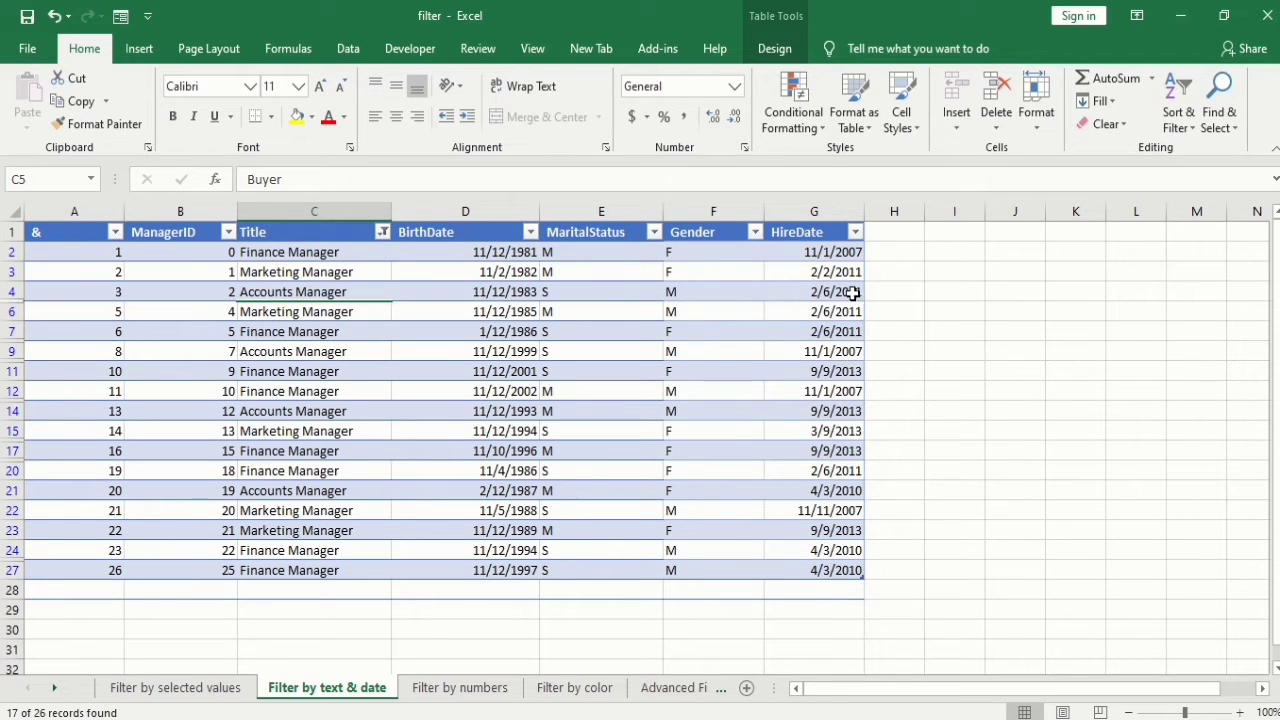
Step: Filter the HireDate column to dates before 1/1/2011
click(855, 233)
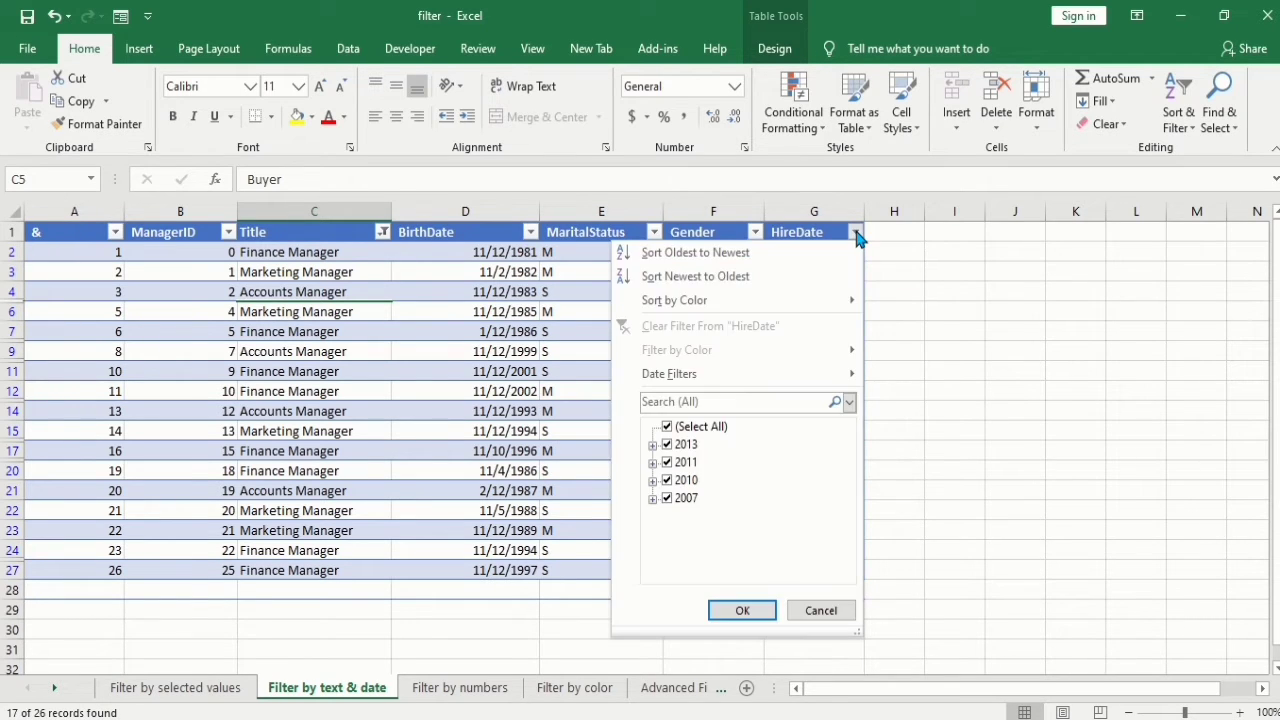
mouse_move(831, 388)
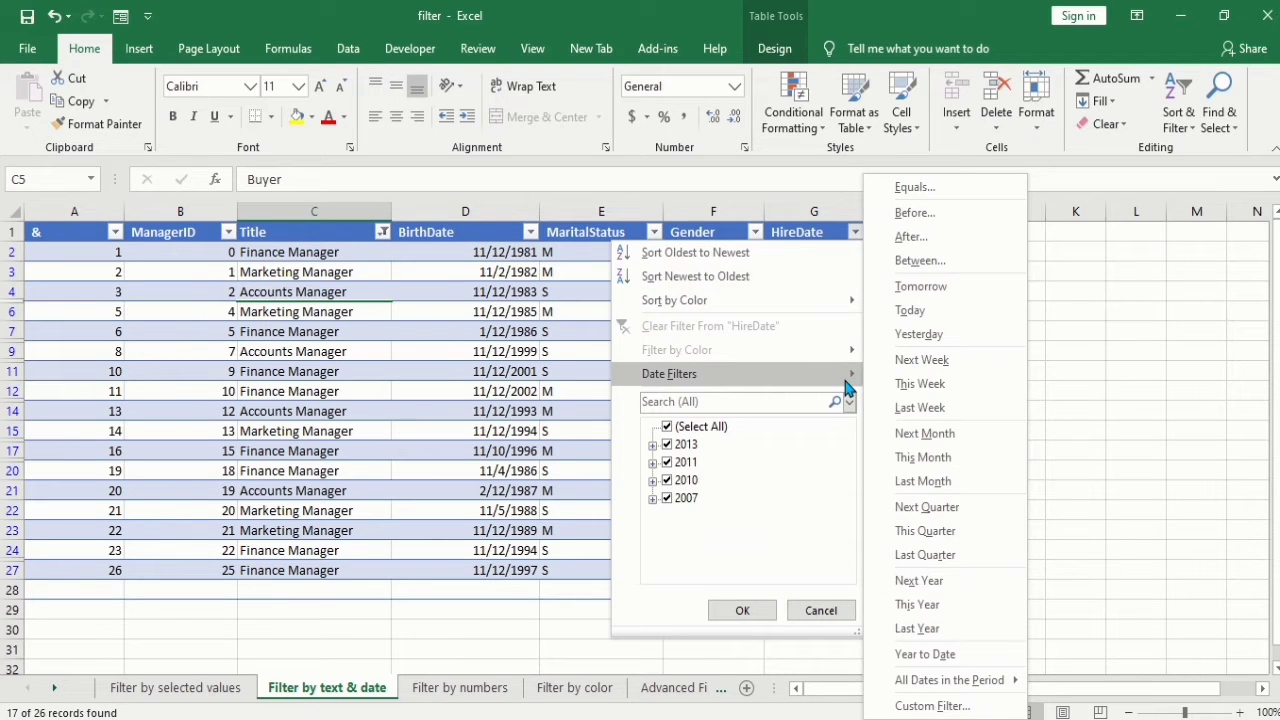
click(910, 214)
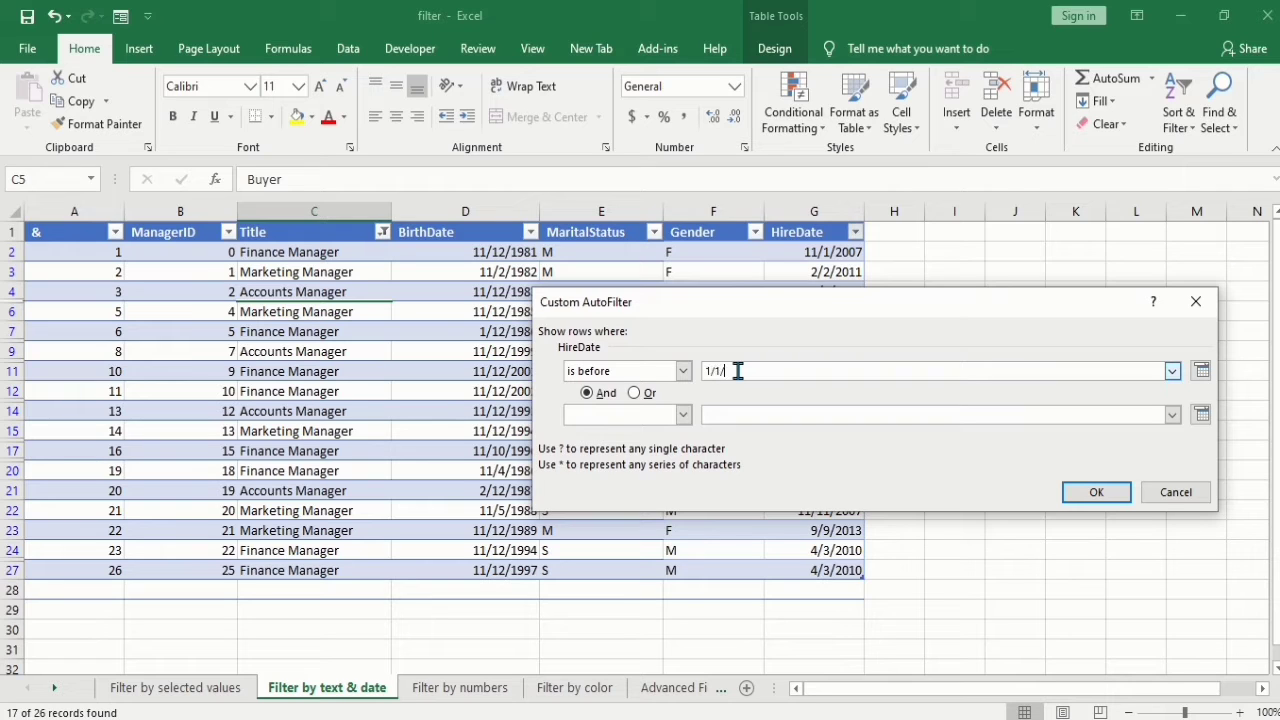
text(2011)
click(1096, 492)
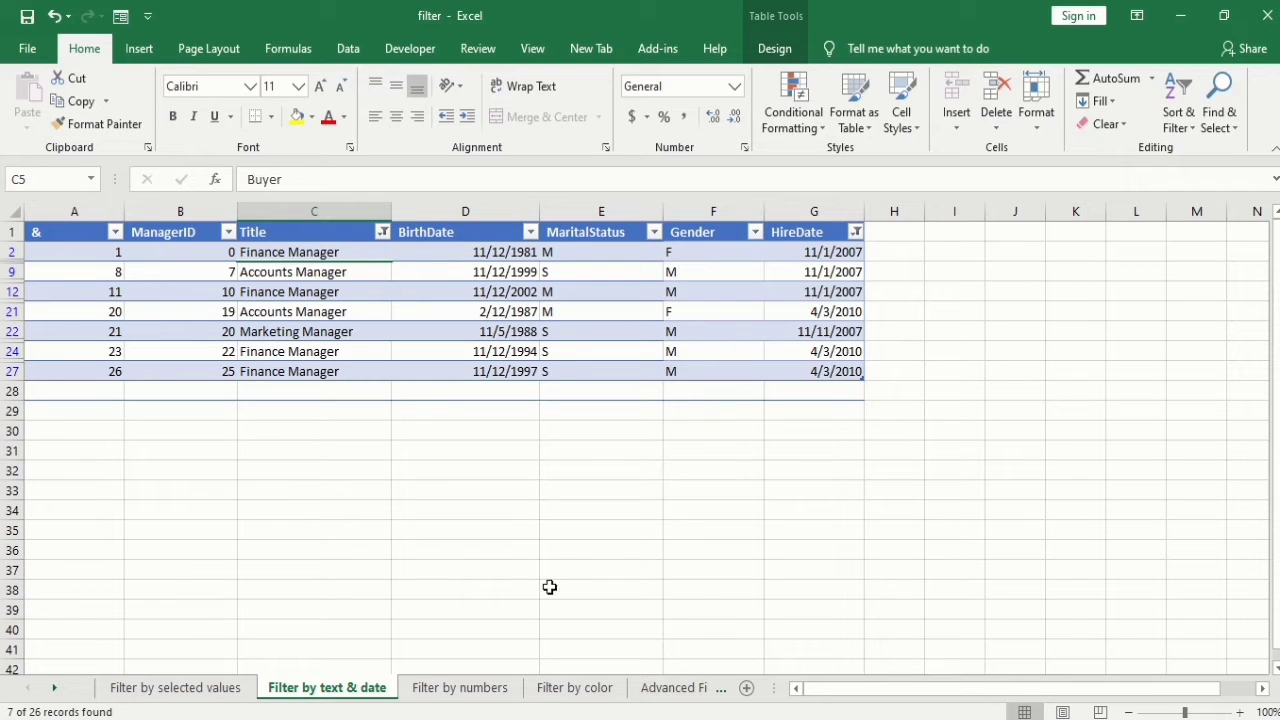
Step: On the "Filter by numbers" sheet, filter Total Marks to values greater than 800
click(478, 689)
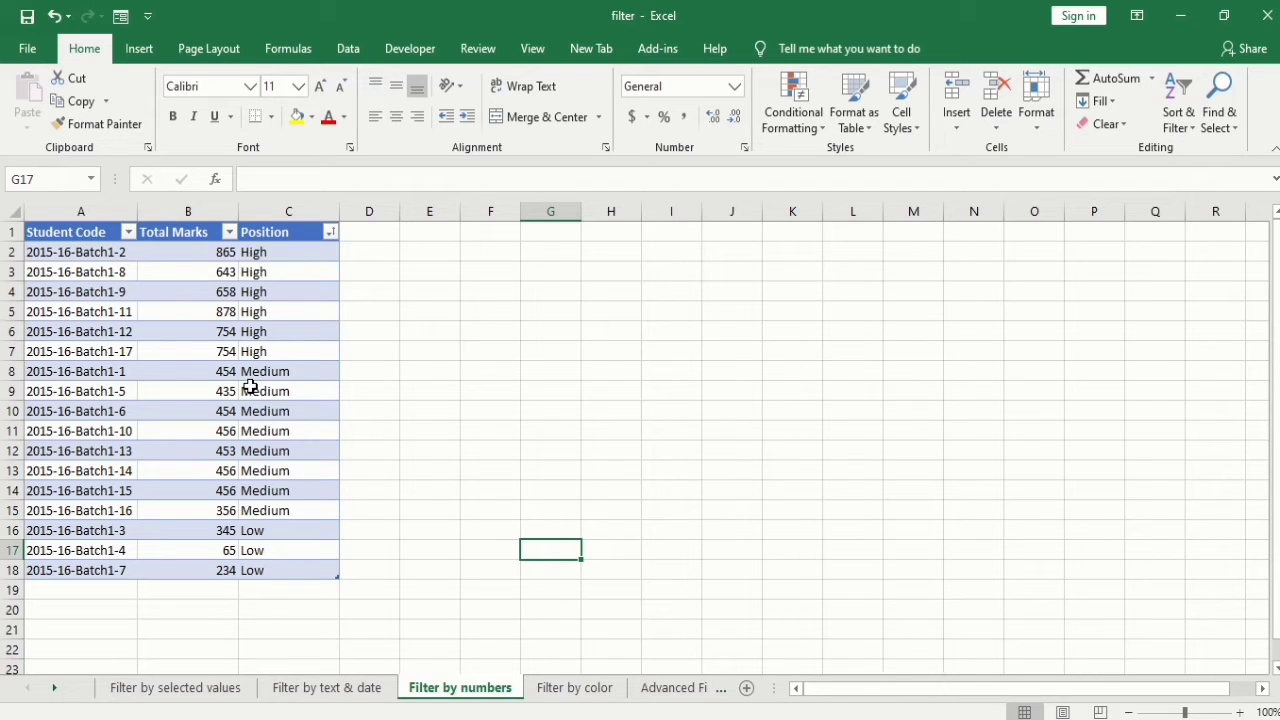
click(229, 233)
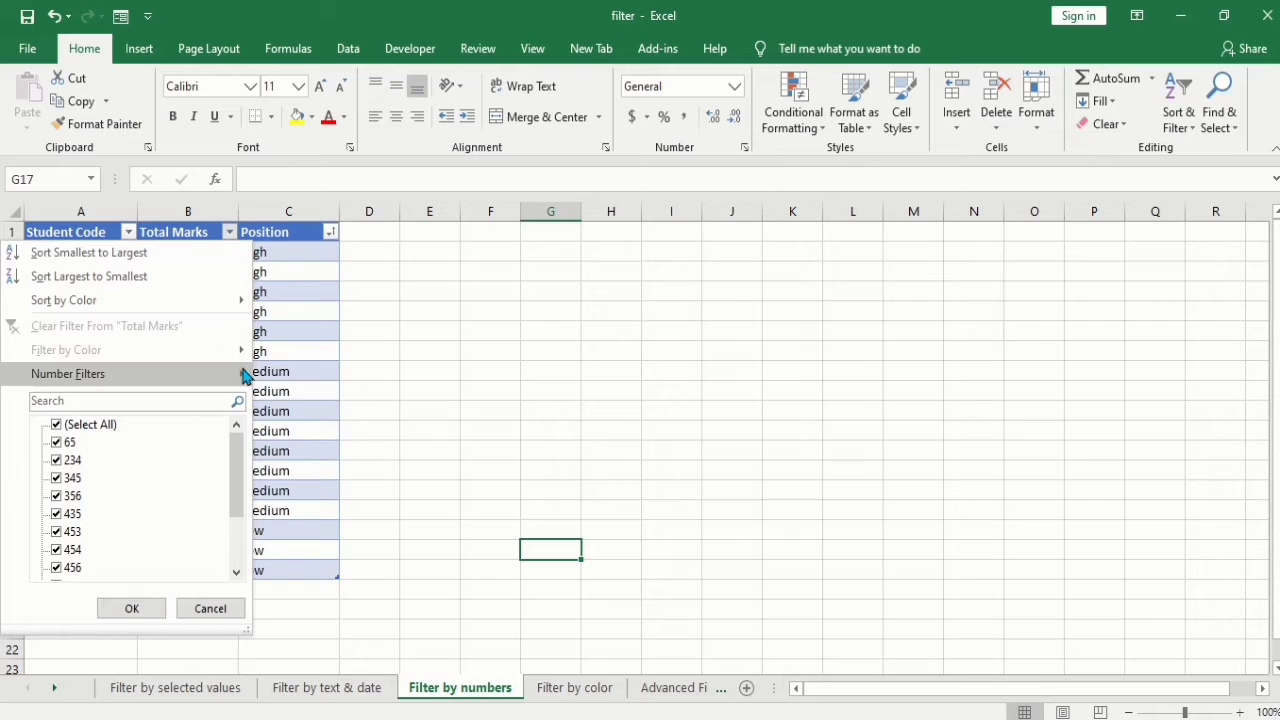
mouse_move(244, 383)
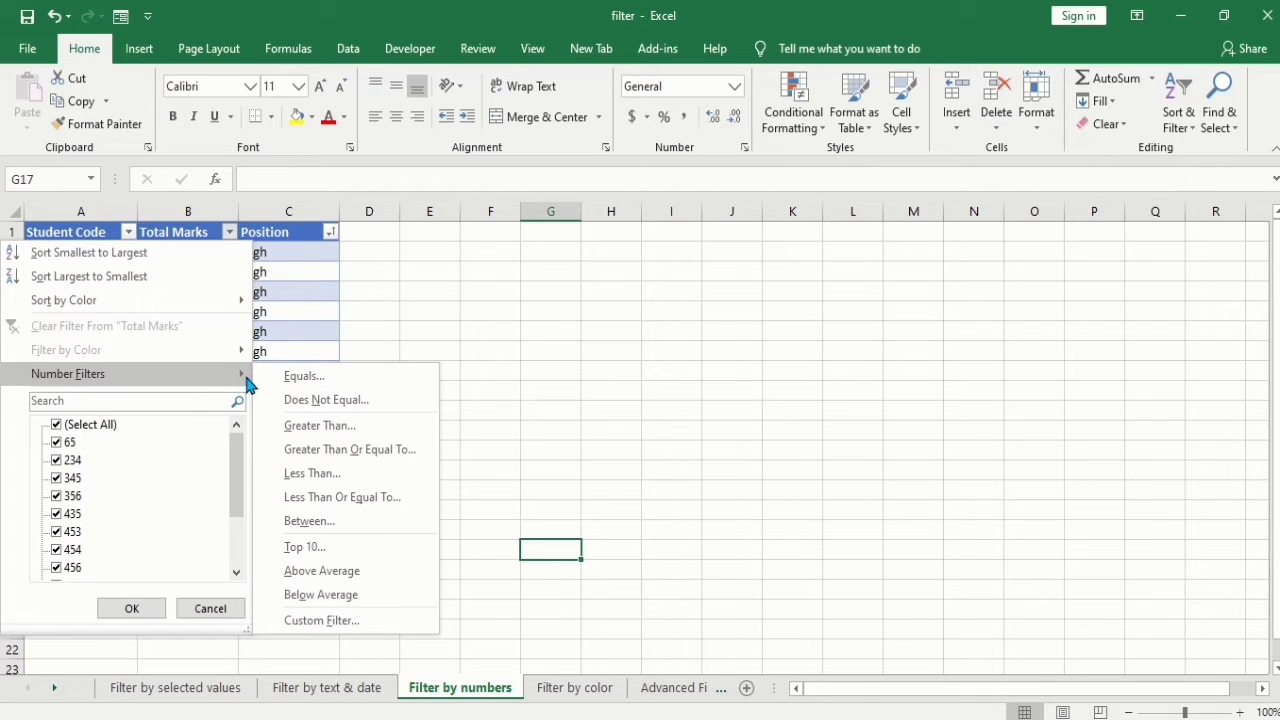
click(320, 427)
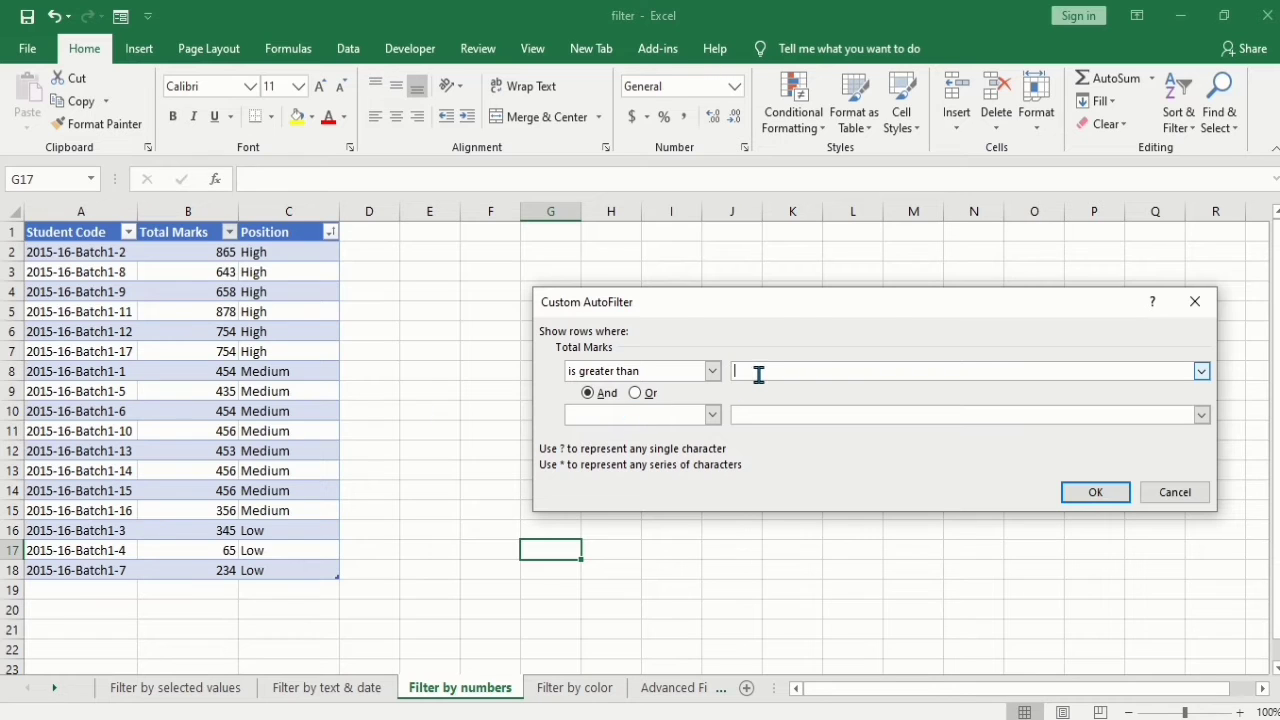
text(800)
click(1100, 495)
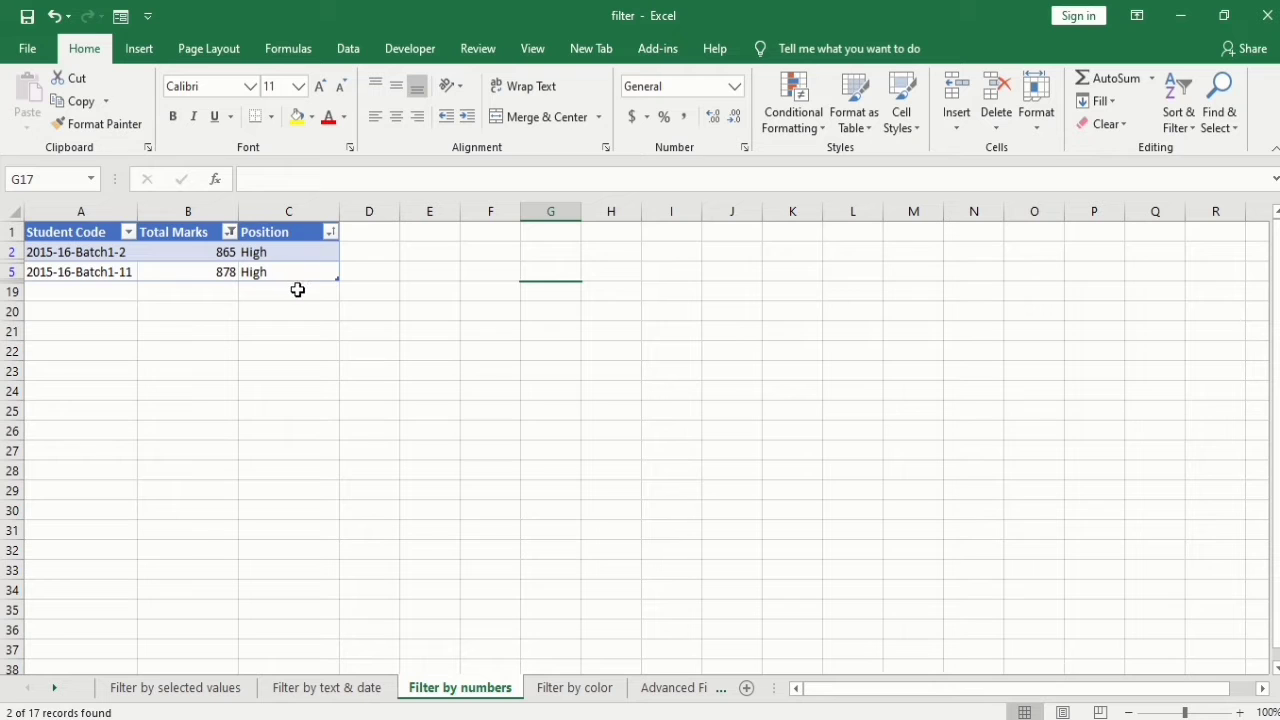
Step: On the "Filter by color" sheet, filter Total Marks by the yellow cell color
click(573, 688)
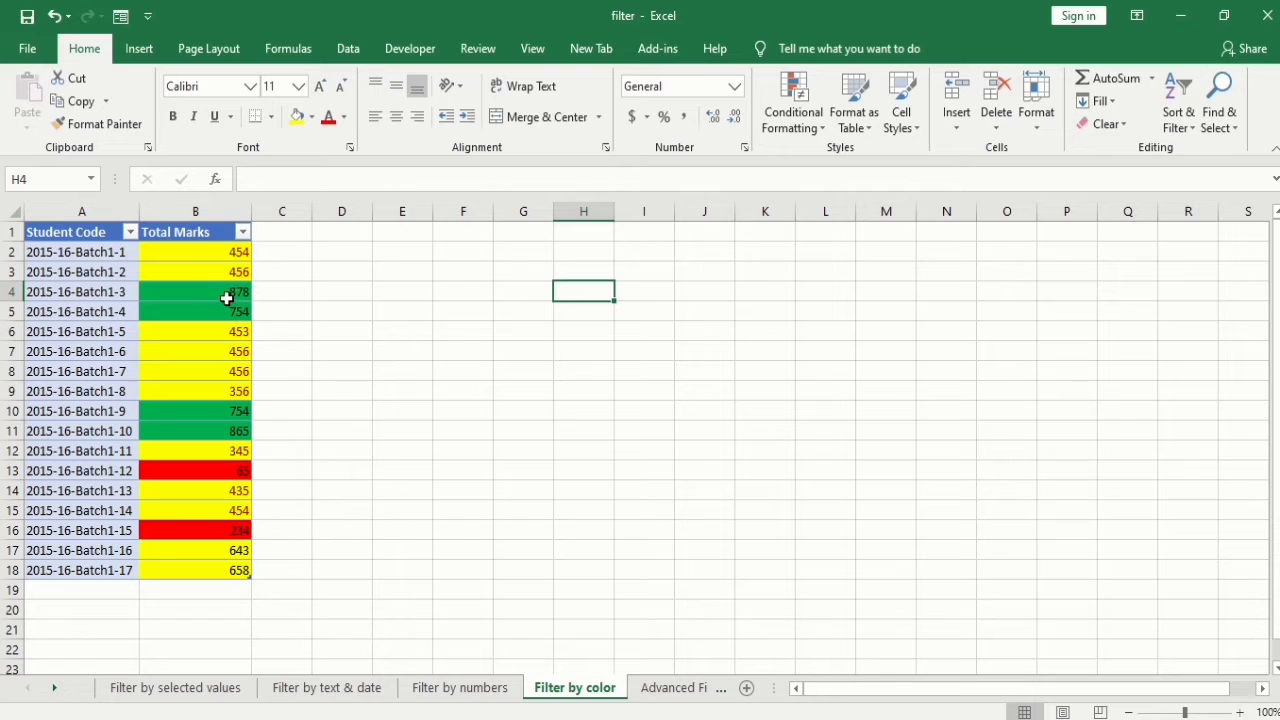
click(242, 233)
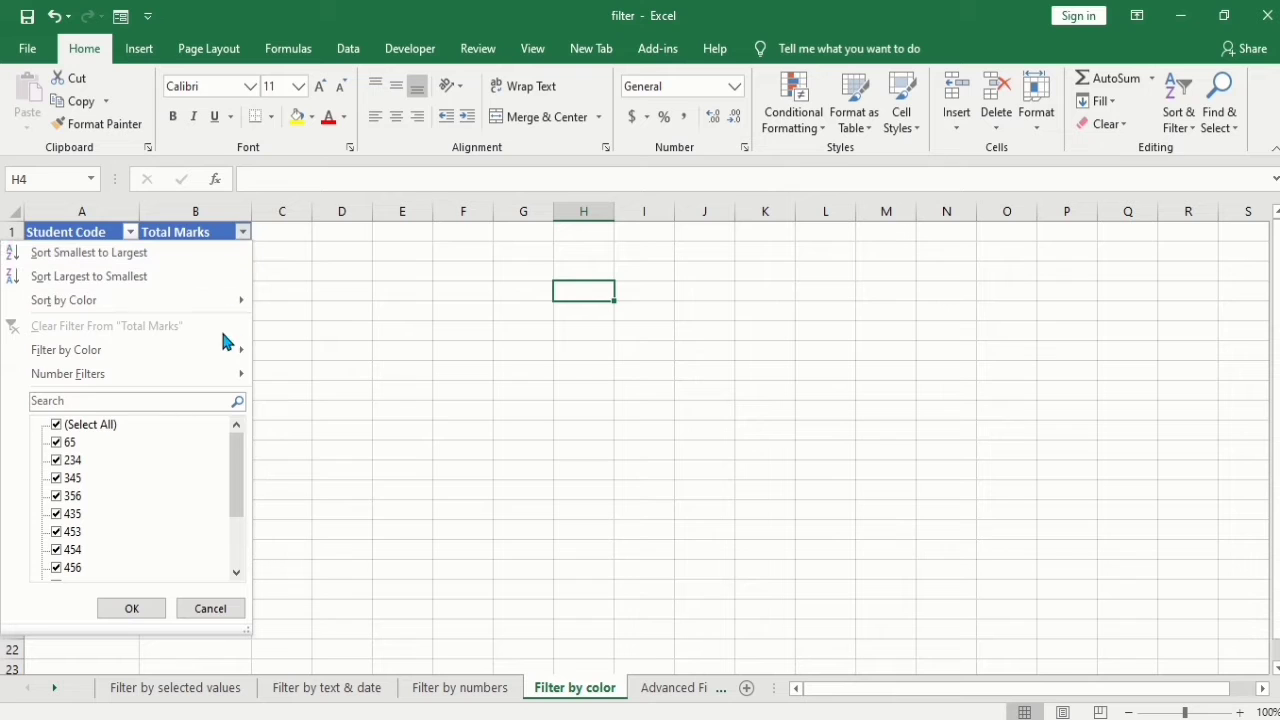
mouse_move(229, 355)
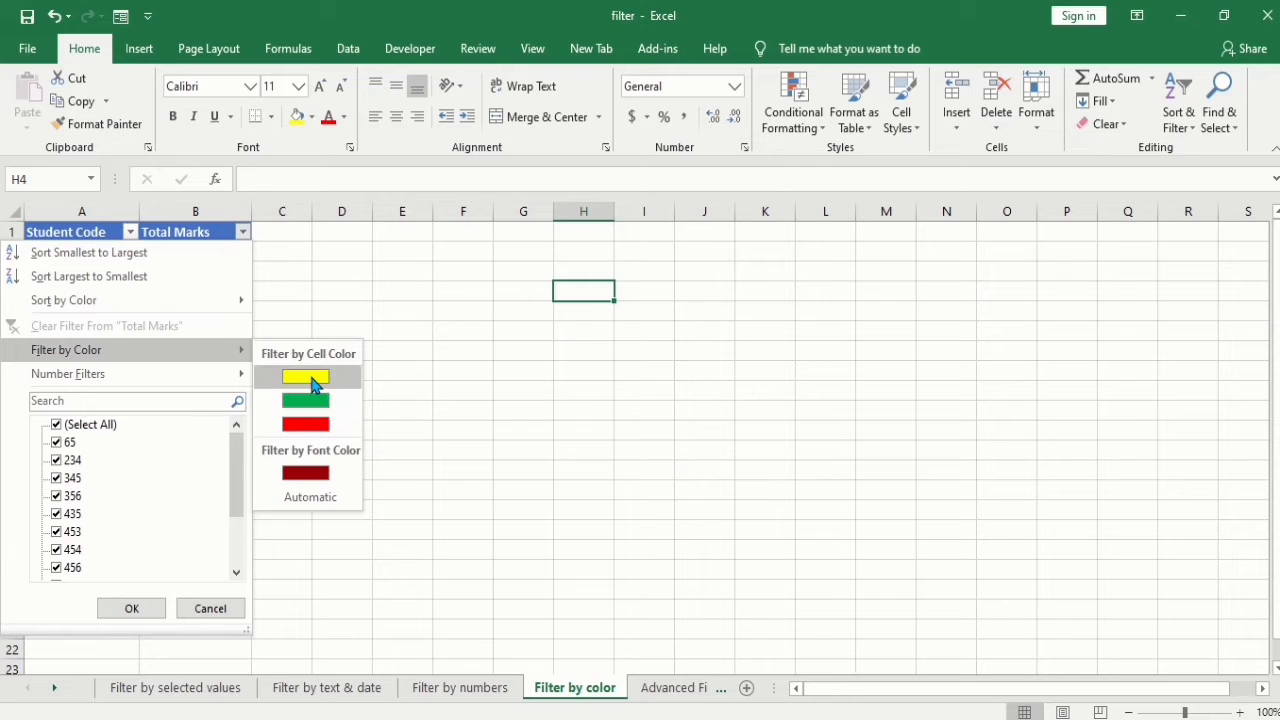
click(312, 379)
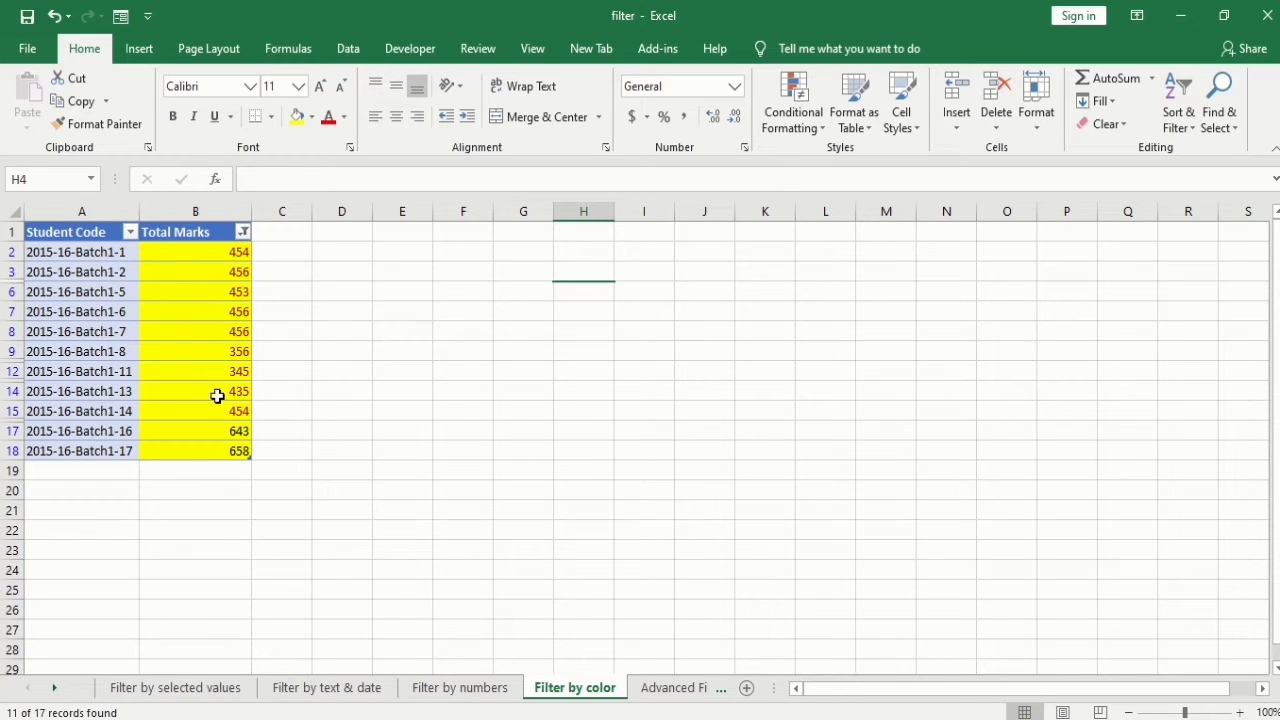
Step: Change the Total Marks color filter to the green cell color
click(241, 236)
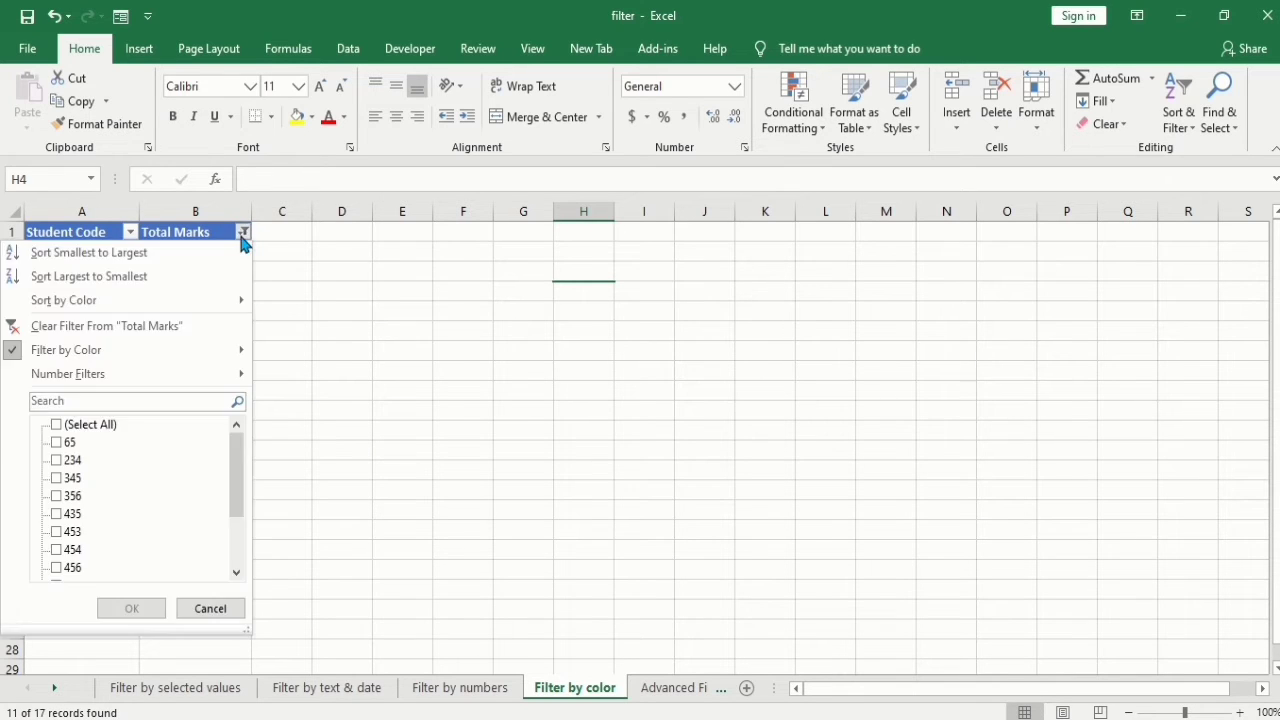
mouse_move(242, 375)
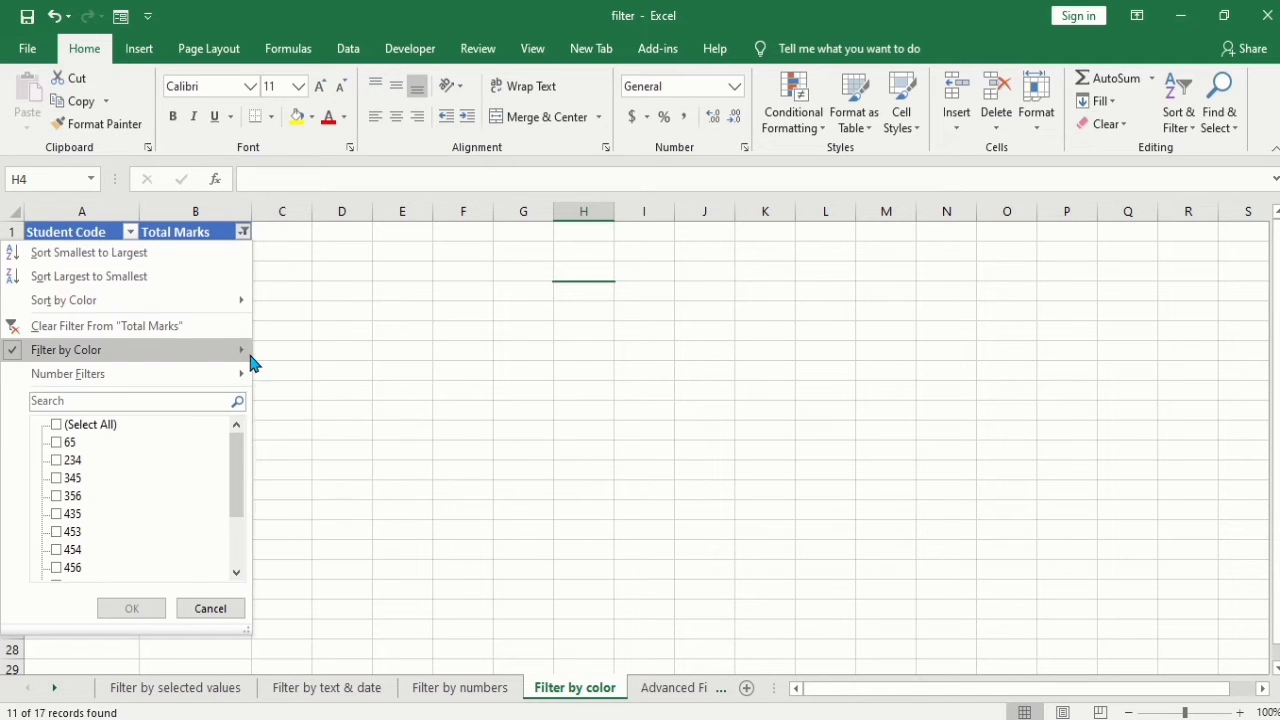
mouse_move(246, 349)
click(300, 402)
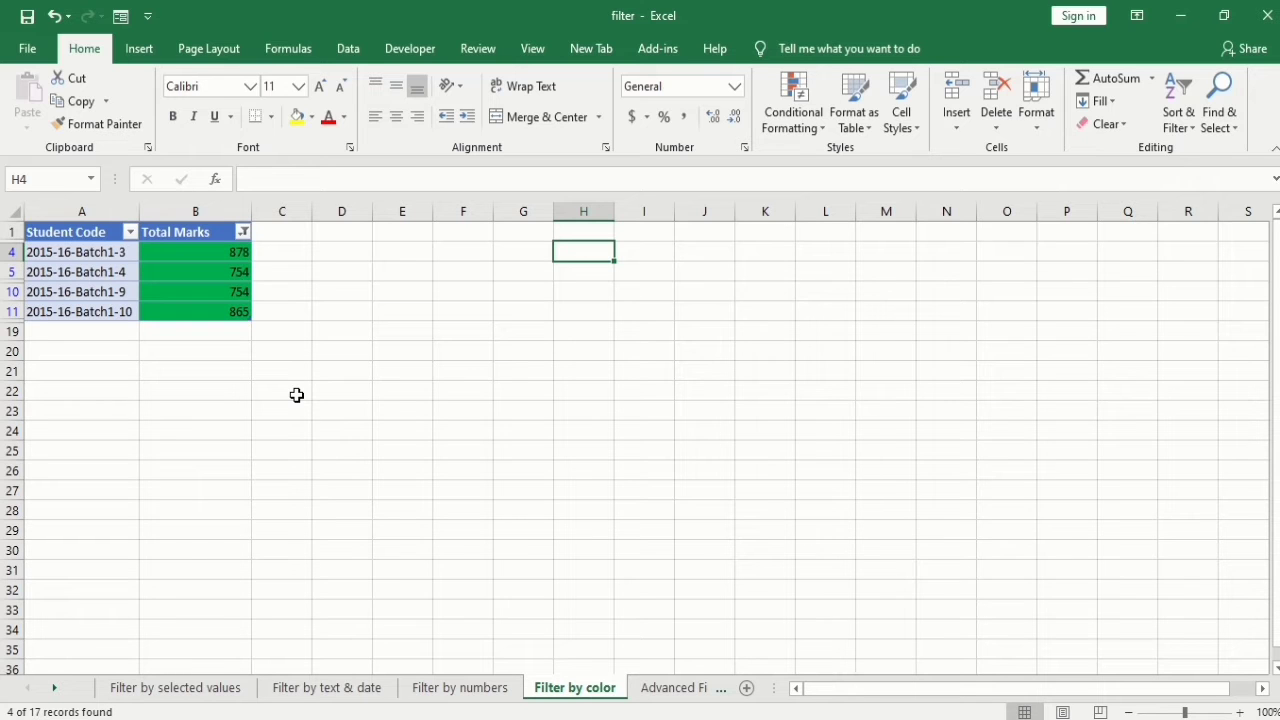
Step: Go to the "Advanced Filter" sheet and examine the criteria cells under ManagerID and Title above the table
click(666, 697)
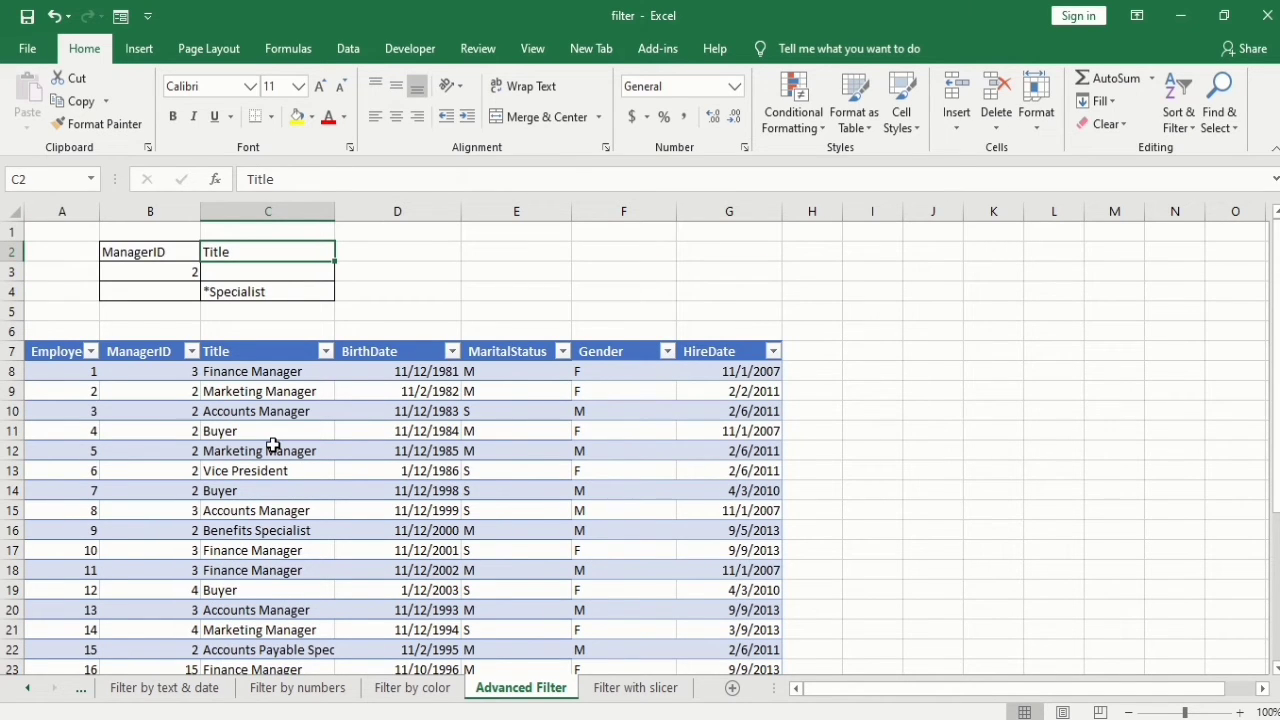
key(Down)
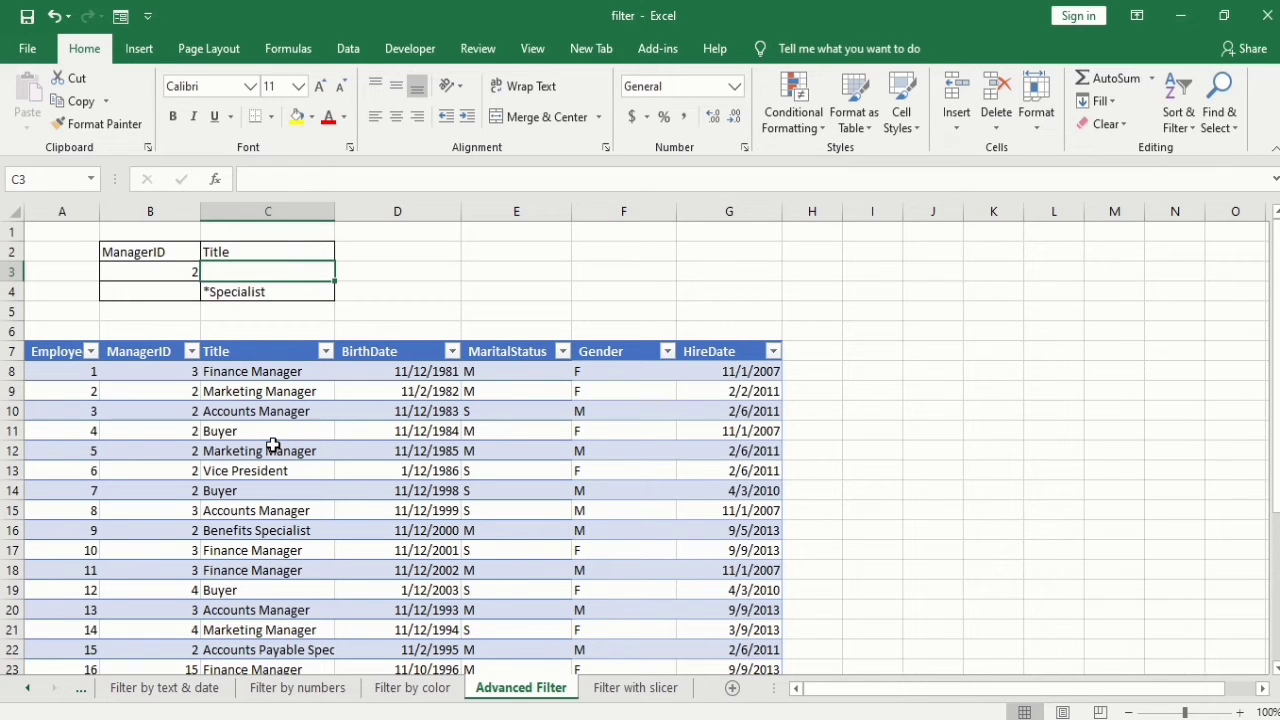
key(Down)
key(Up)
key(Up)
key(Down)
key(Left)
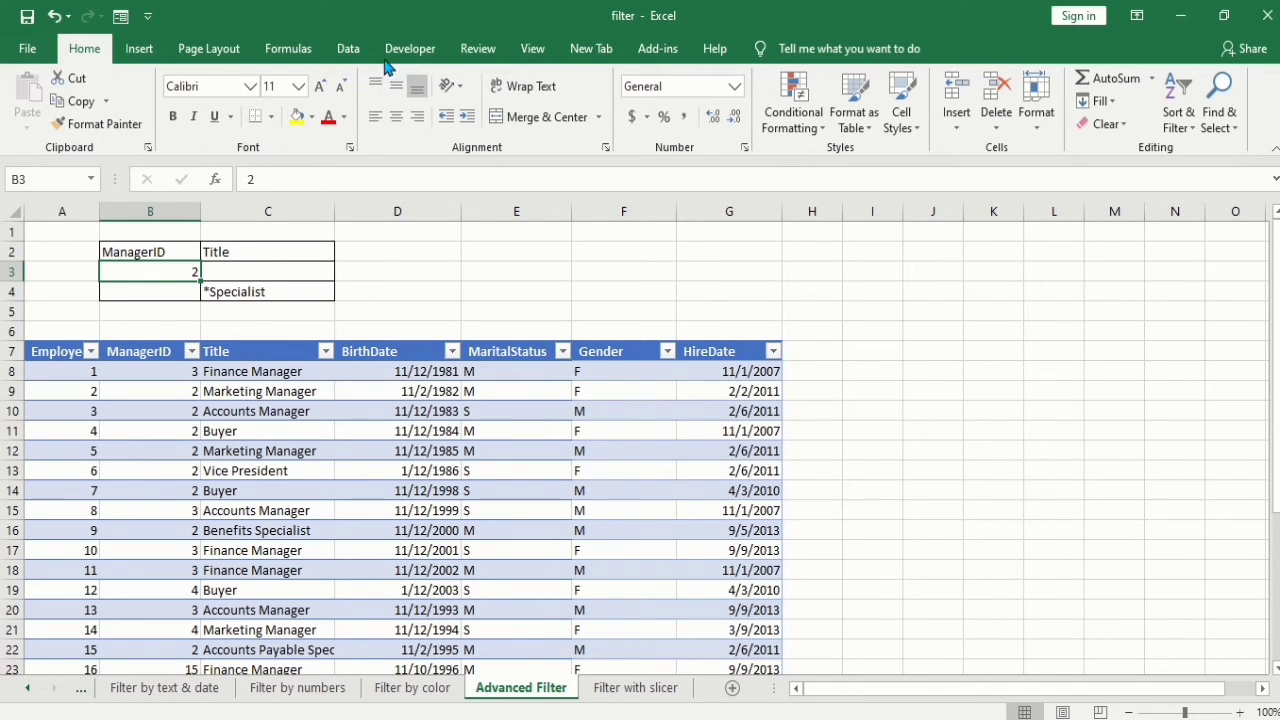
Step: Start an Advanced Filter and set its list range to the entire employee table, headers included
click(350, 50)
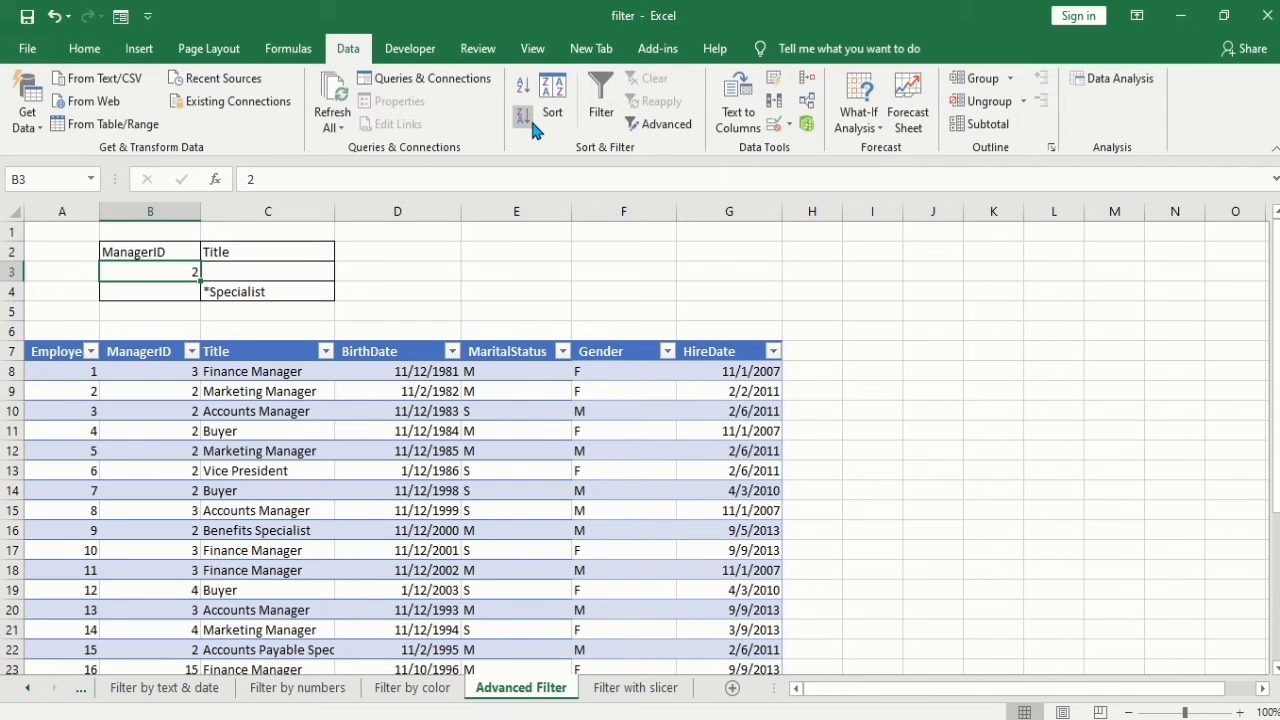
click(676, 132)
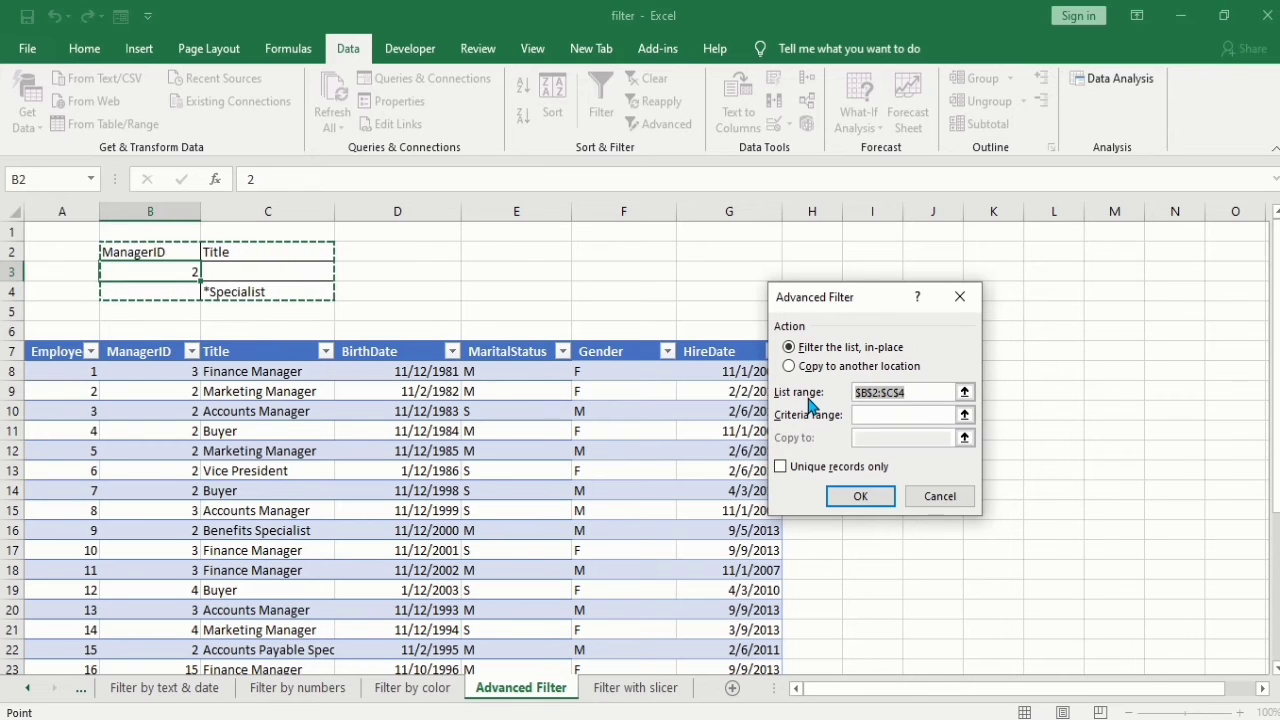
click(65, 351)
drag(55, 357, 703, 656)
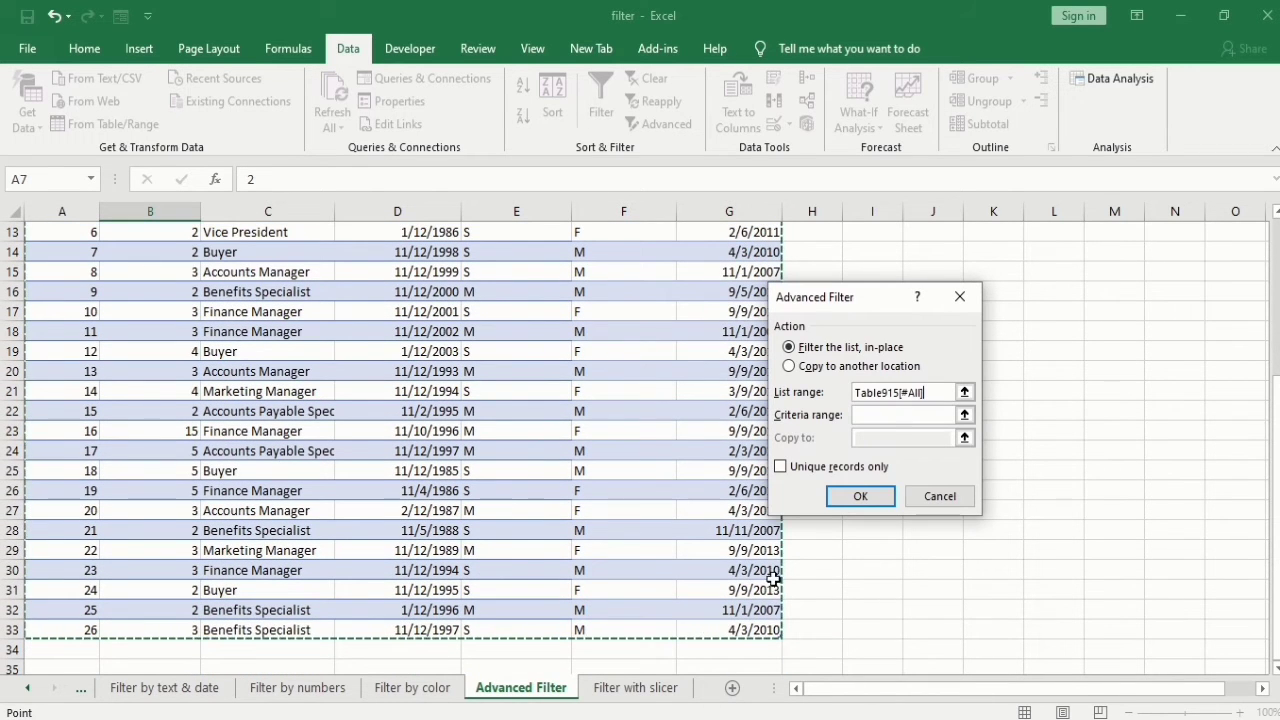
Step: Set the criteria range to B2:C4 and apply the advanced filter in place
click(890, 416)
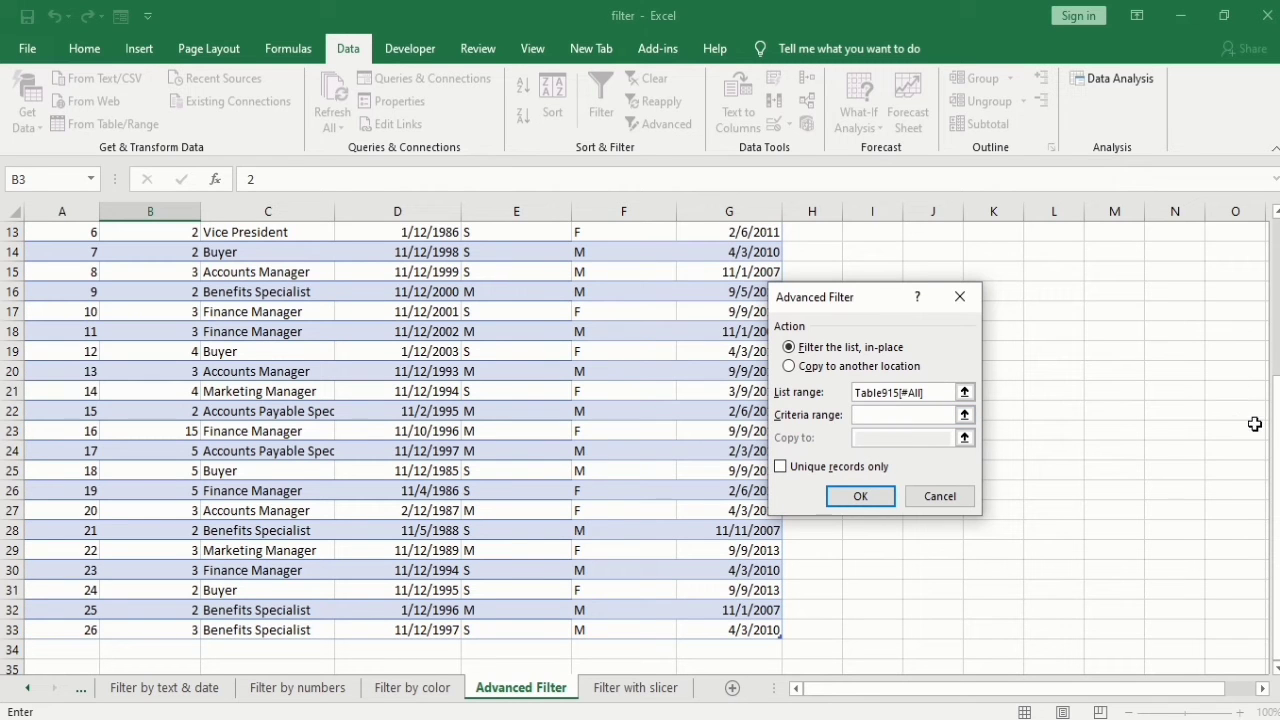
drag(1275, 420, 1273, 270)
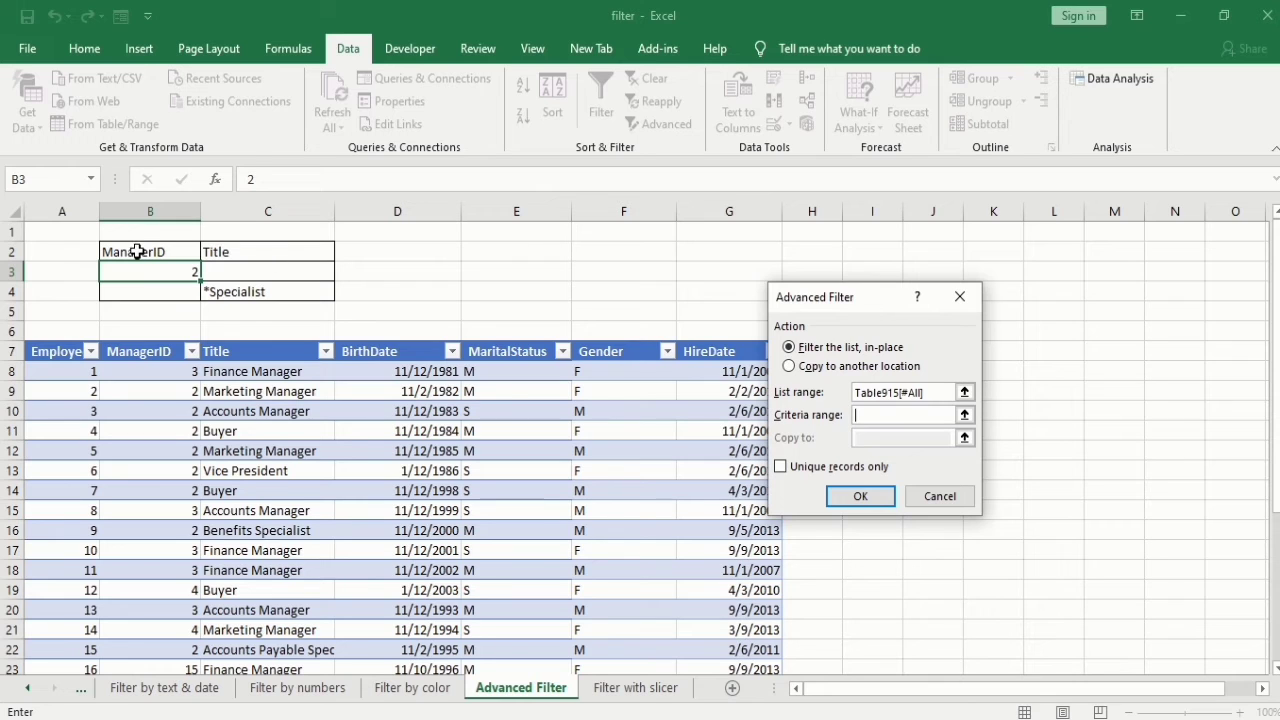
drag(138, 253, 275, 287)
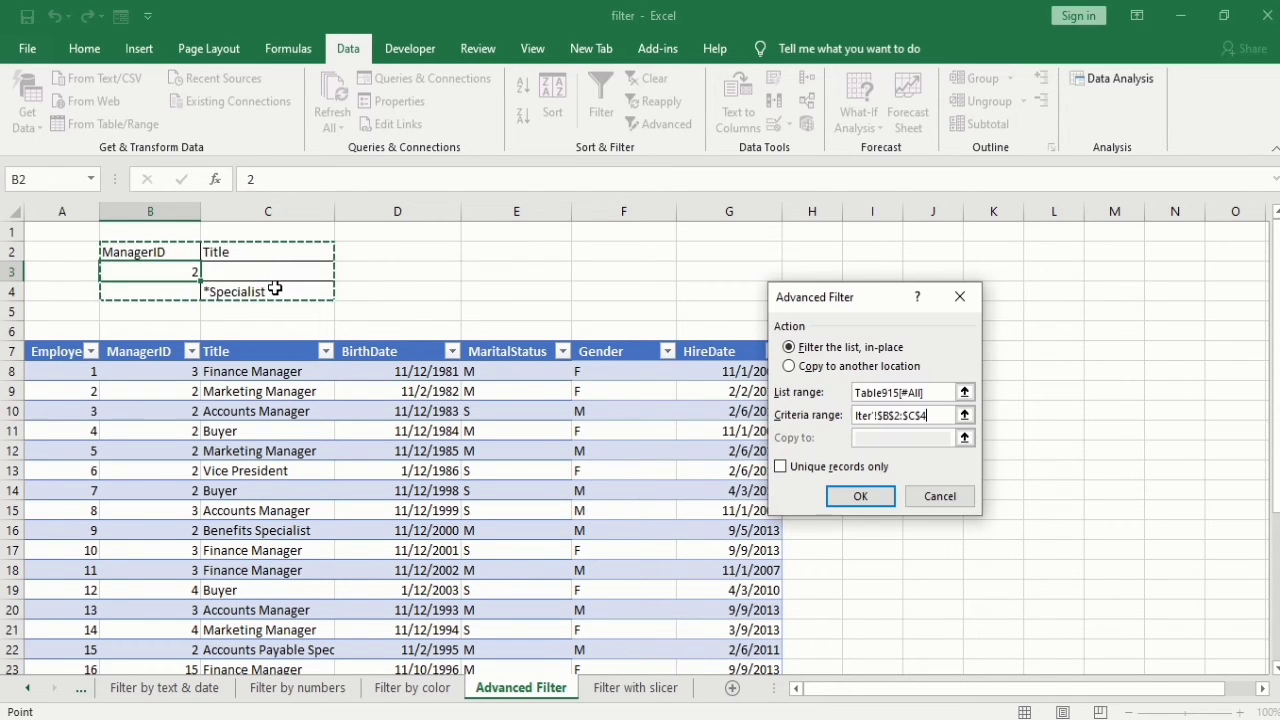
click(862, 497)
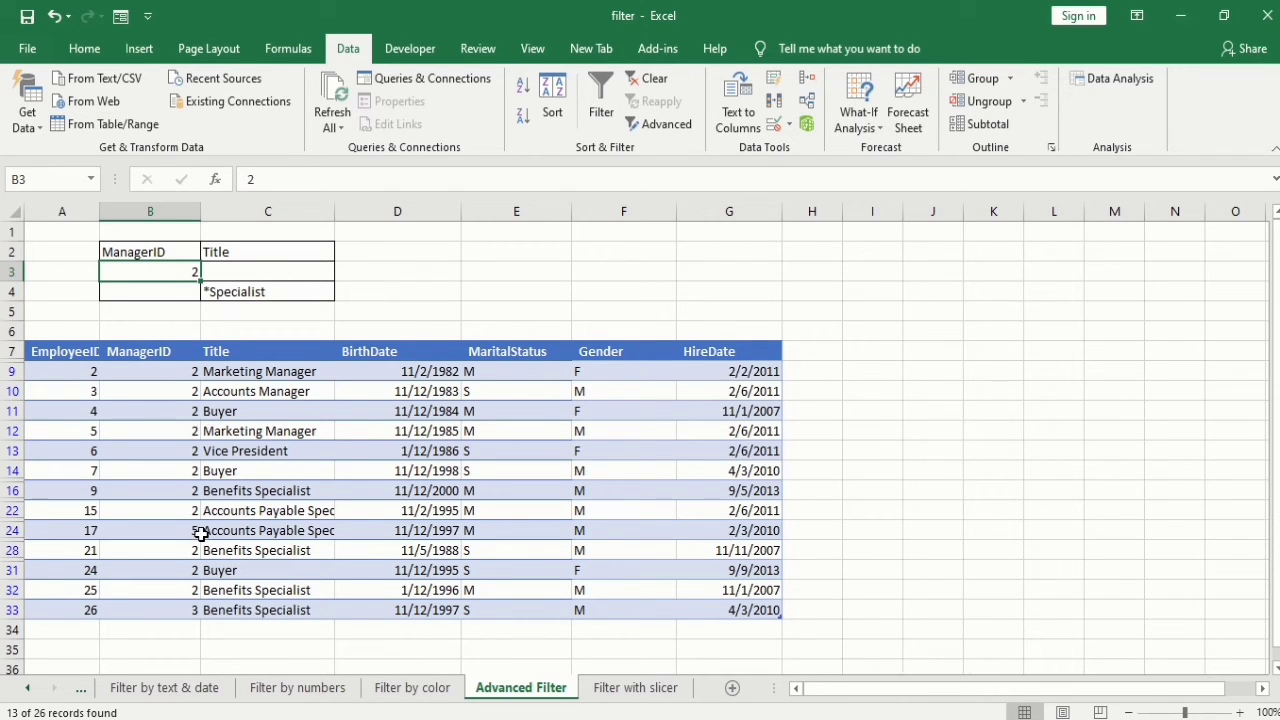
Step: On the "Filter with slicer" sheet, insert slicers for Title and HireDate and move the HireDate slicer clear of the Title slicer
key(ctrl+Page_Down)
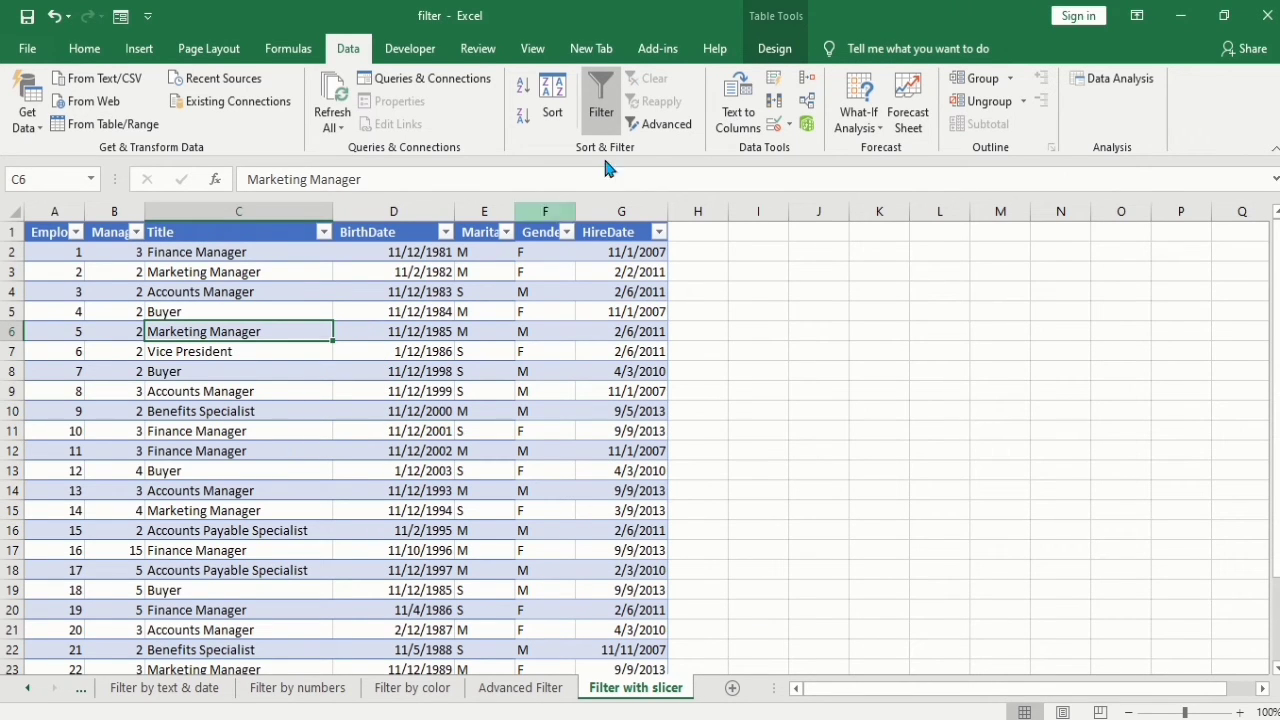
click(778, 49)
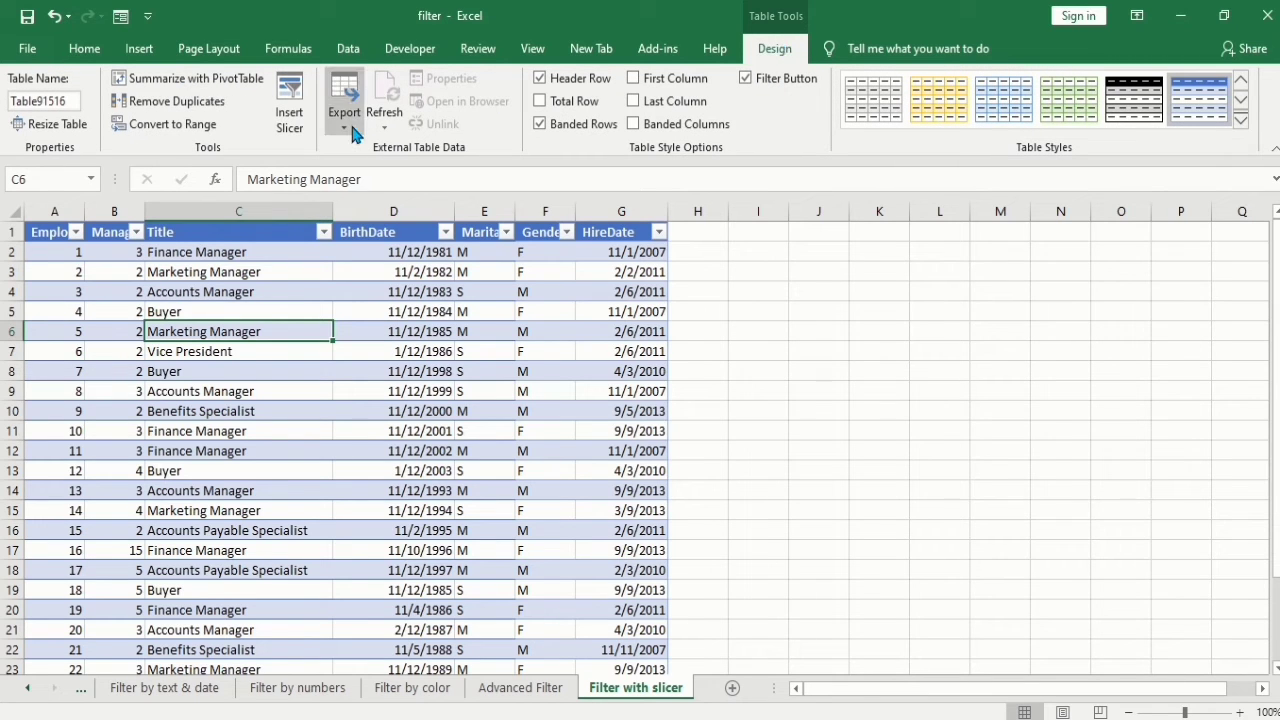
click(304, 138)
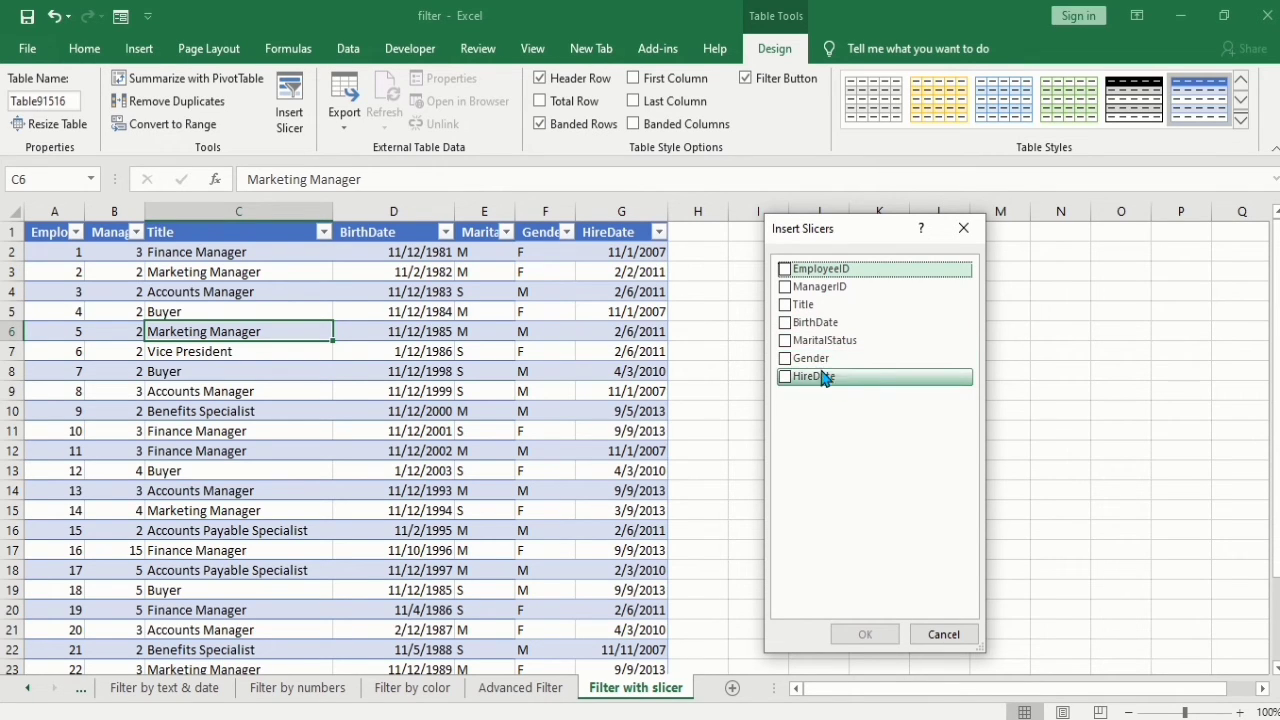
click(784, 306)
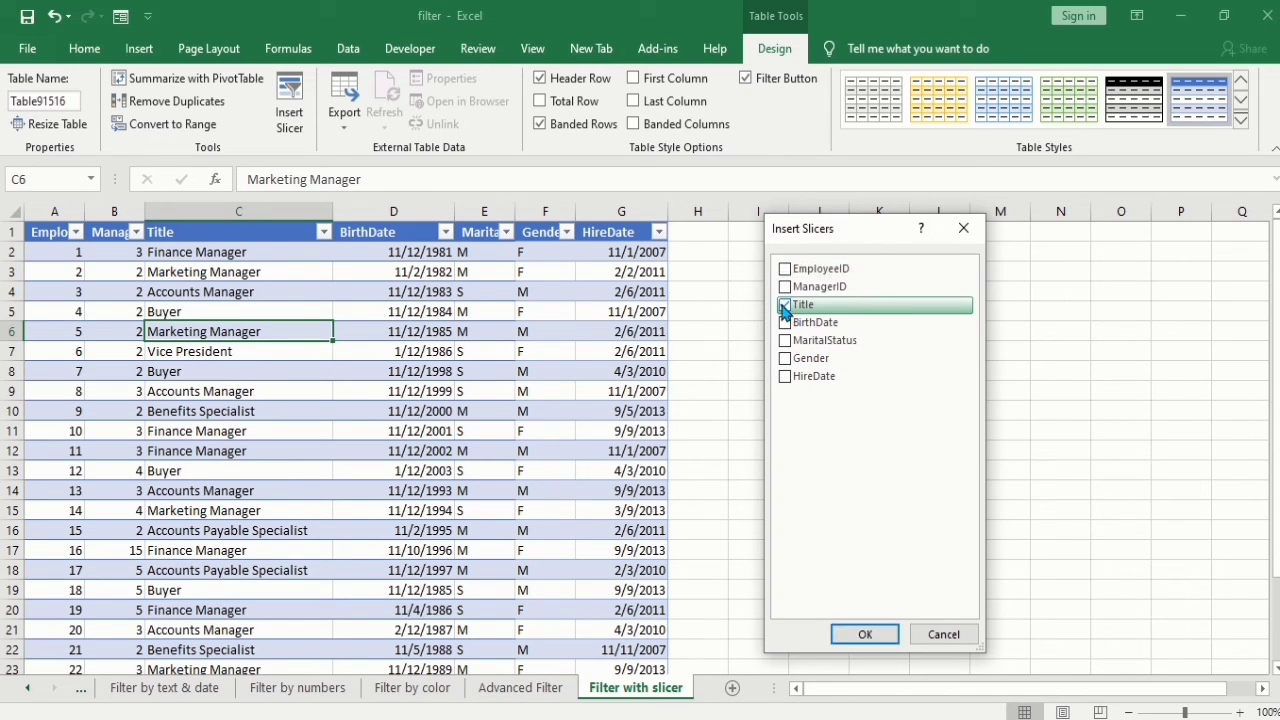
click(786, 377)
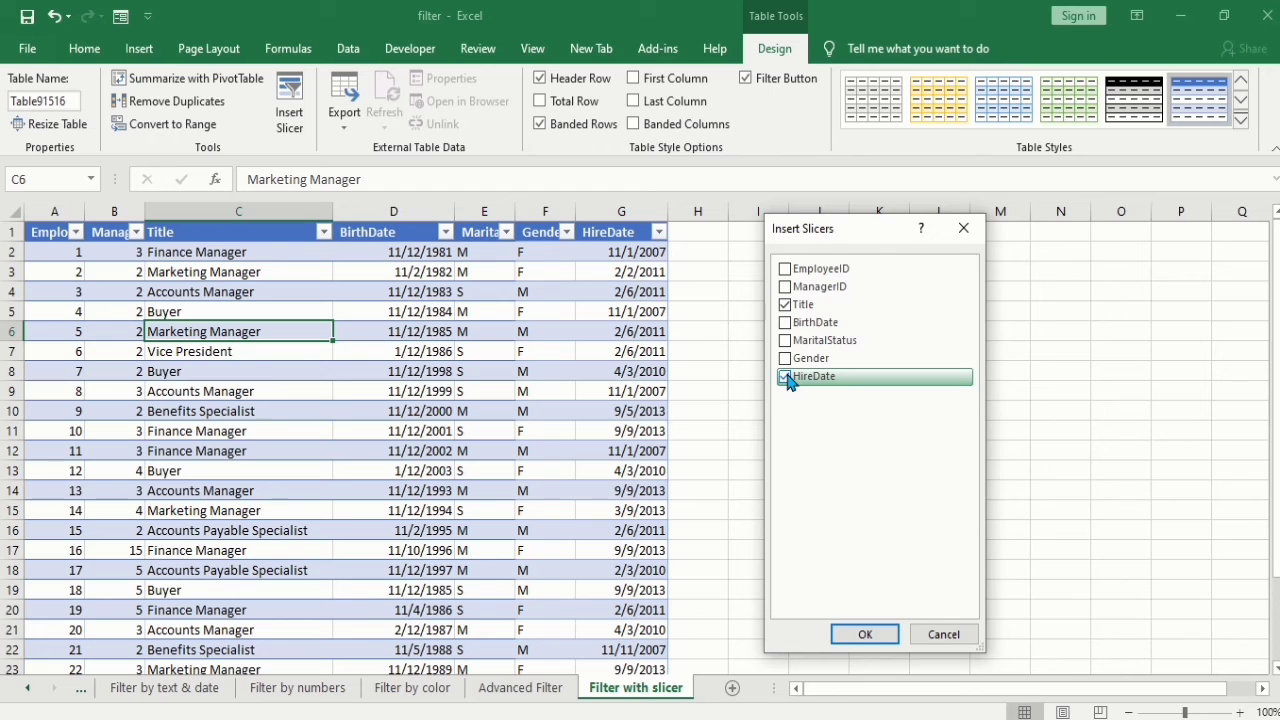
click(864, 634)
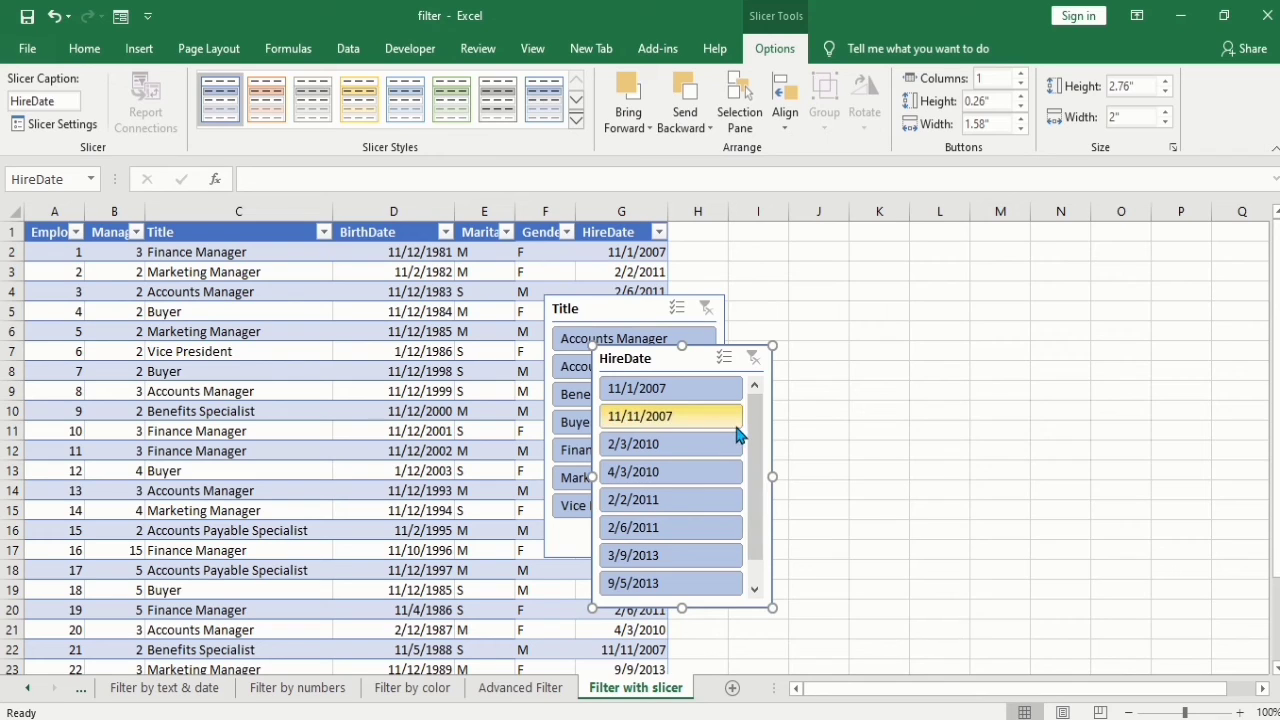
drag(649, 372, 873, 325)
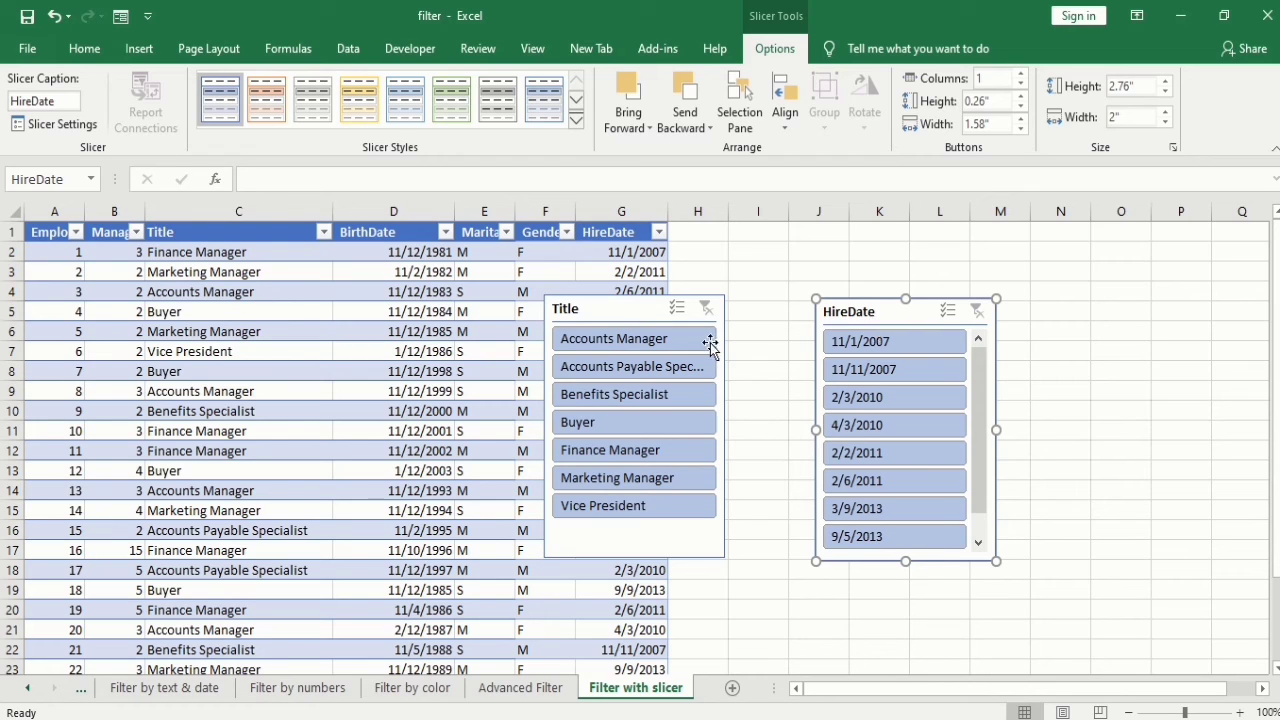
Step: Filter the table with the slicers to titles Accounts Manager and Buyer, and hire dates 4/3/2010, 9/9/2013, 11/11/2007 and 2/3/2010
click(615, 342)
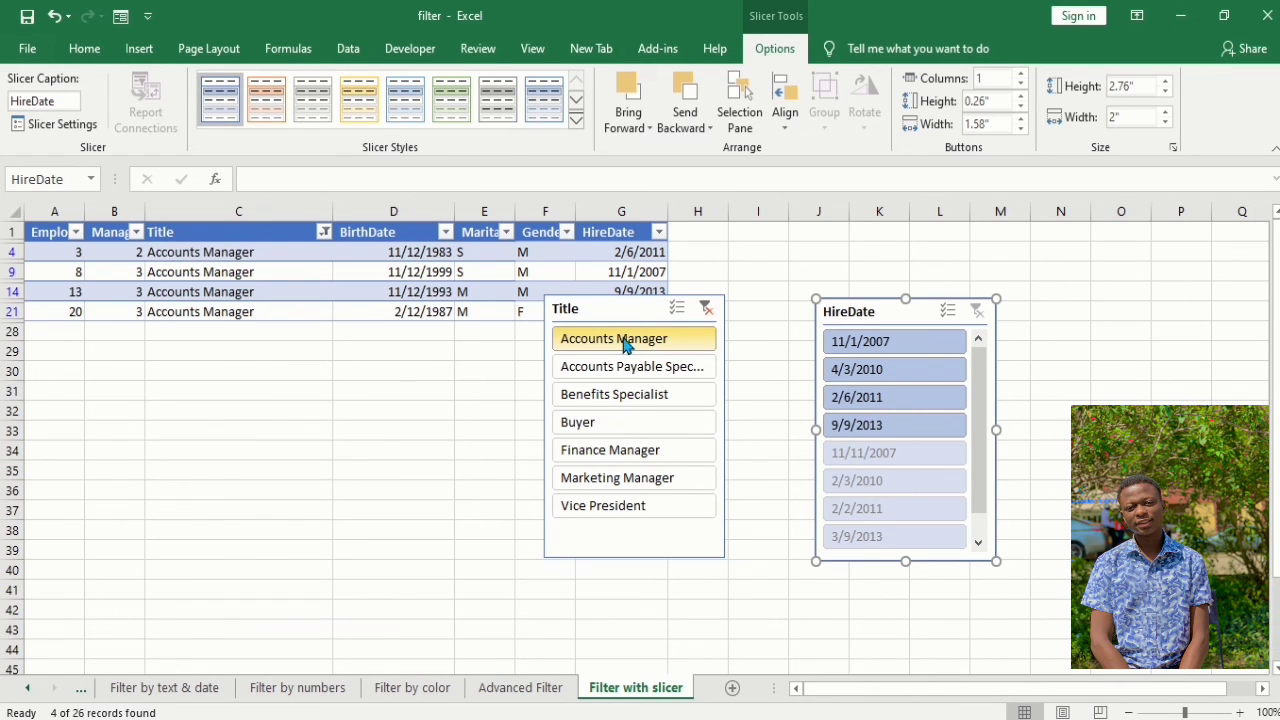
click(858, 373)
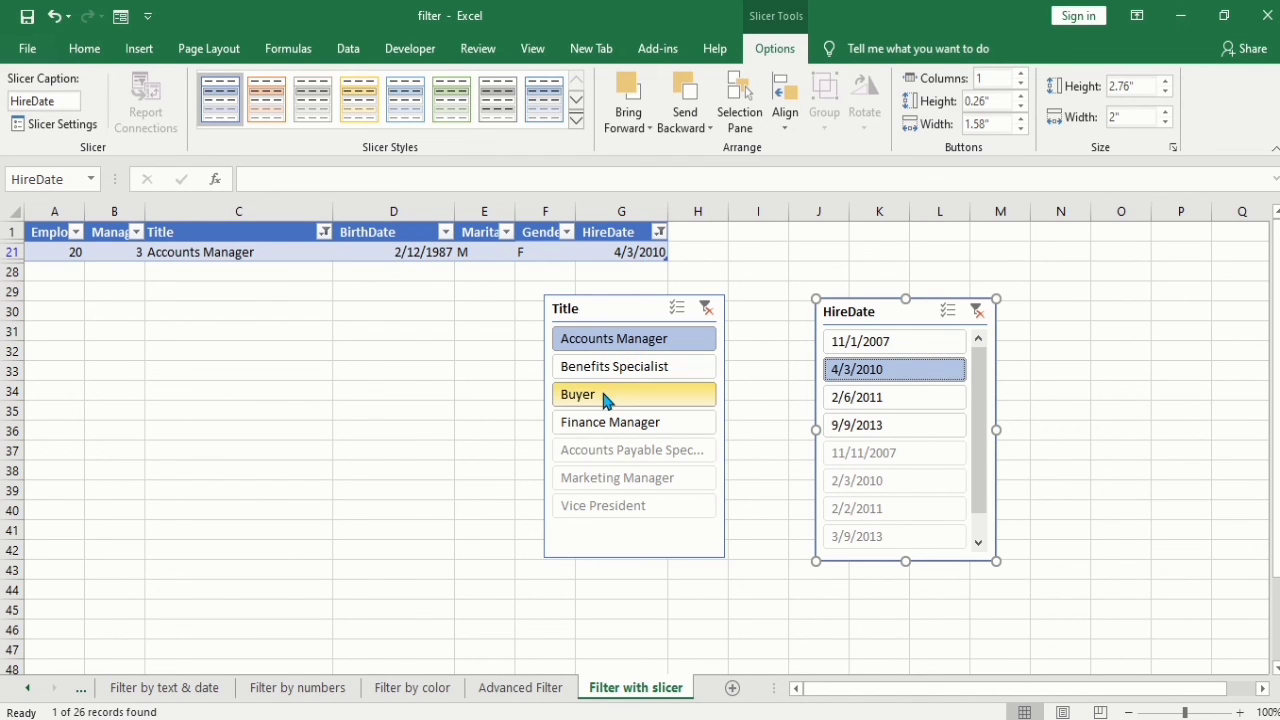
ctrl+click(666, 397)
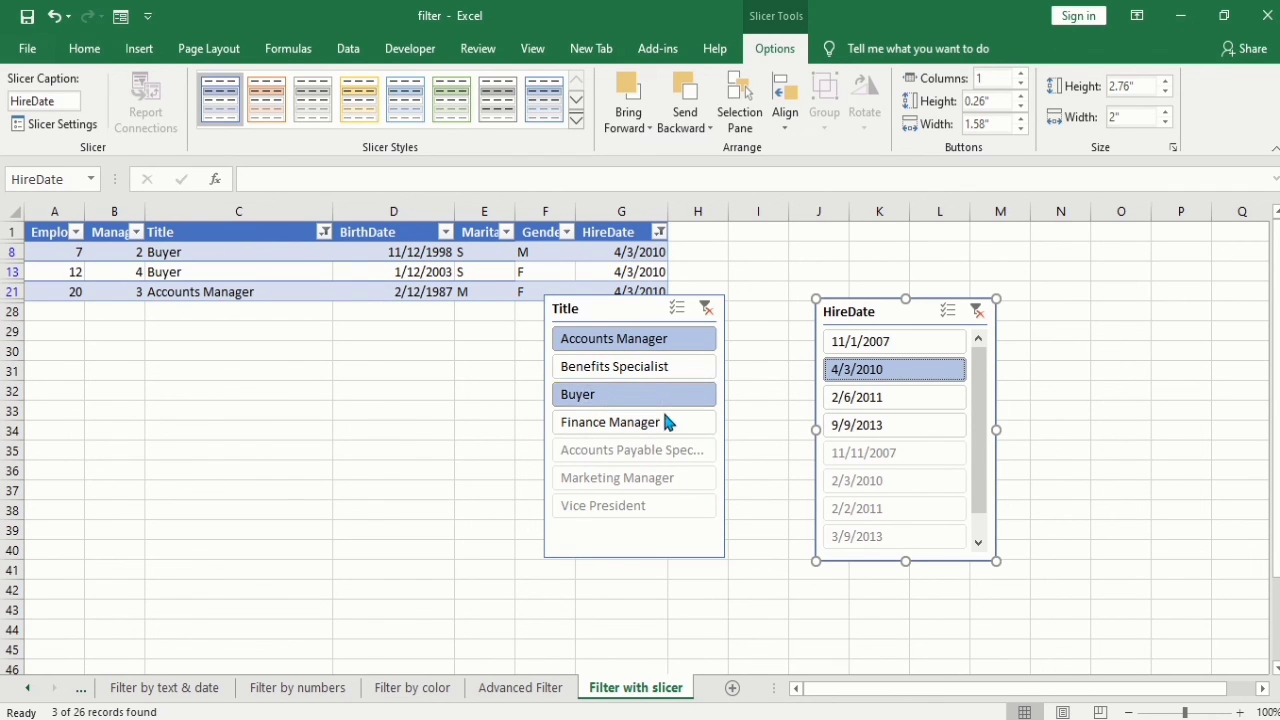
ctrl+click(874, 440)
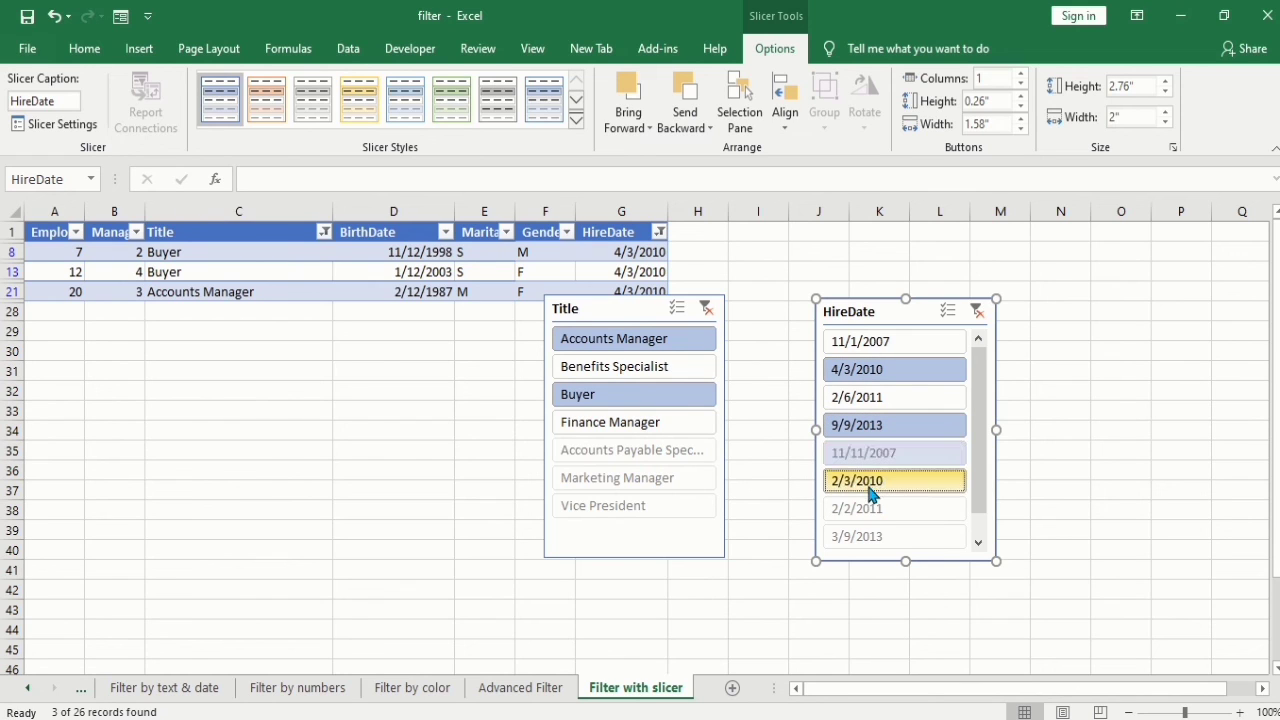
ctrl+click(869, 484)
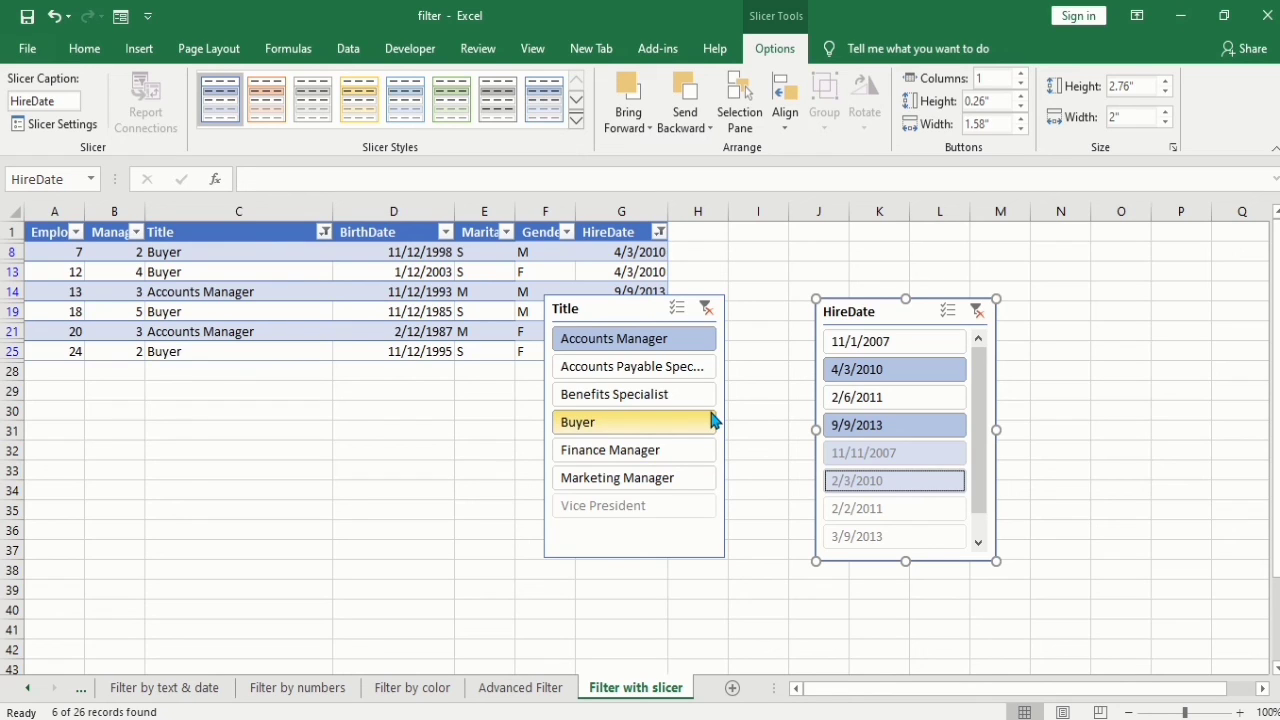
Step: Clear the filters of both the Title and HireDate slicers
click(707, 310)
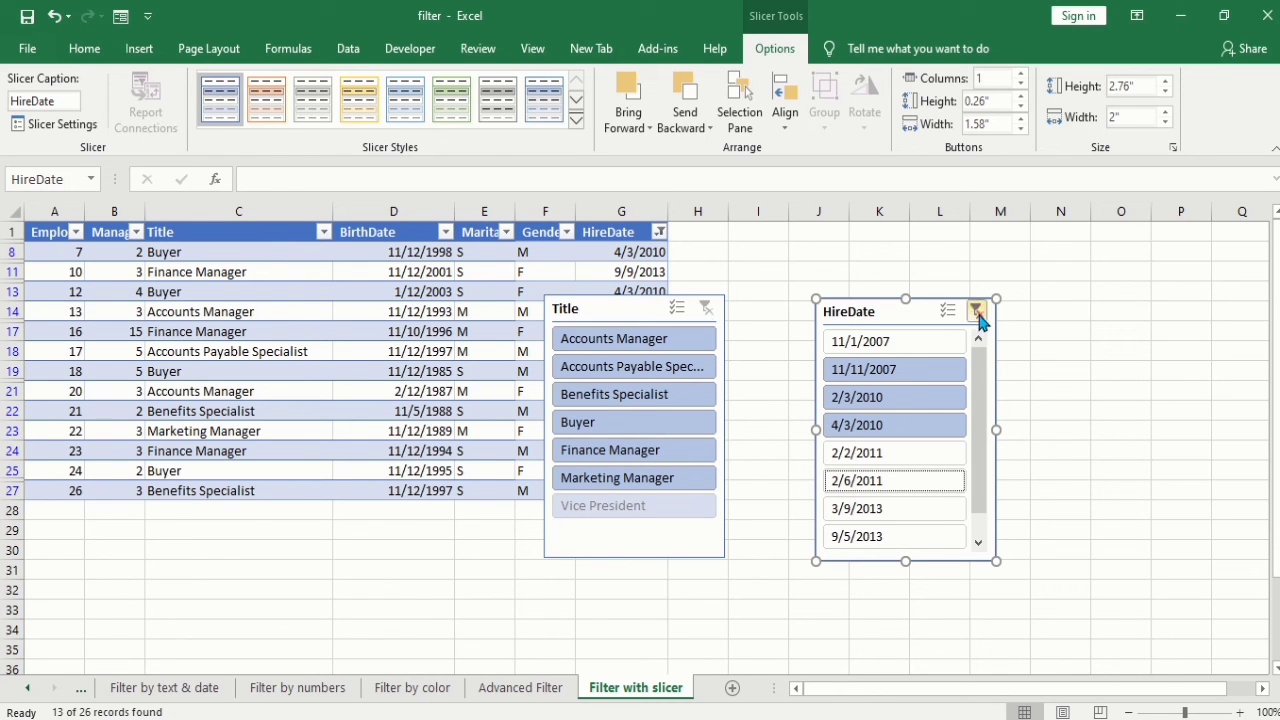
click(977, 312)
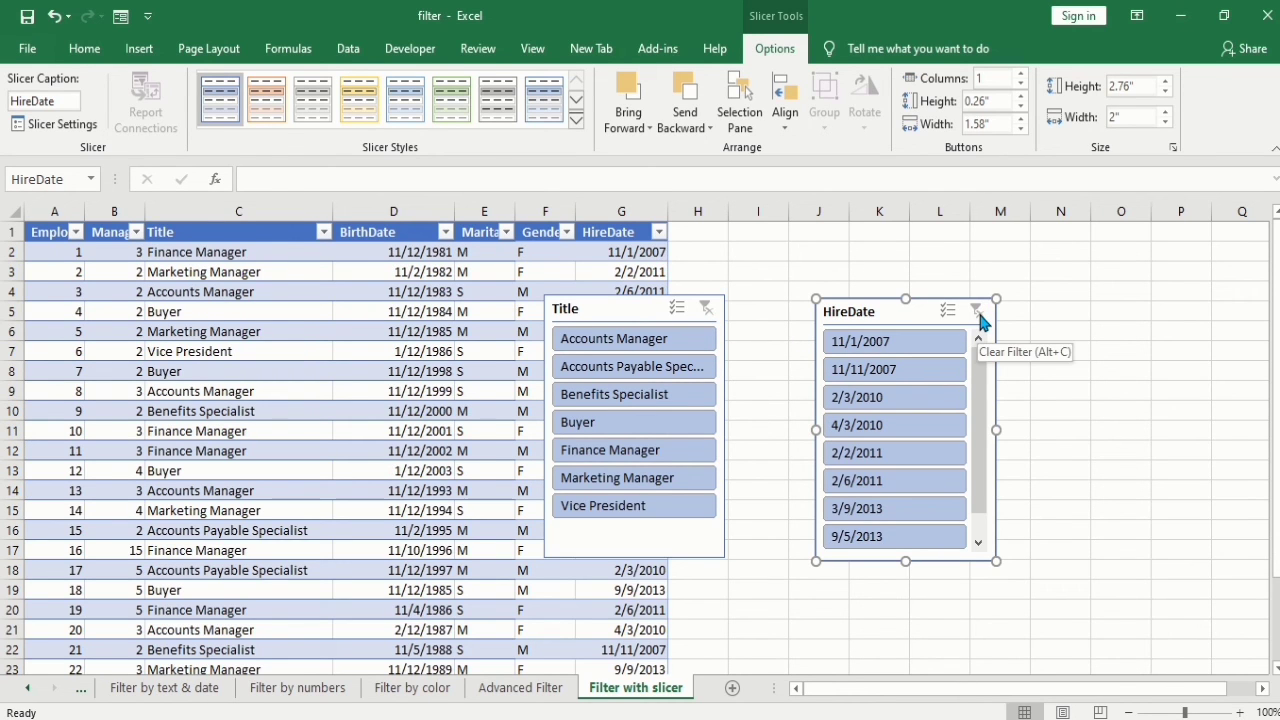